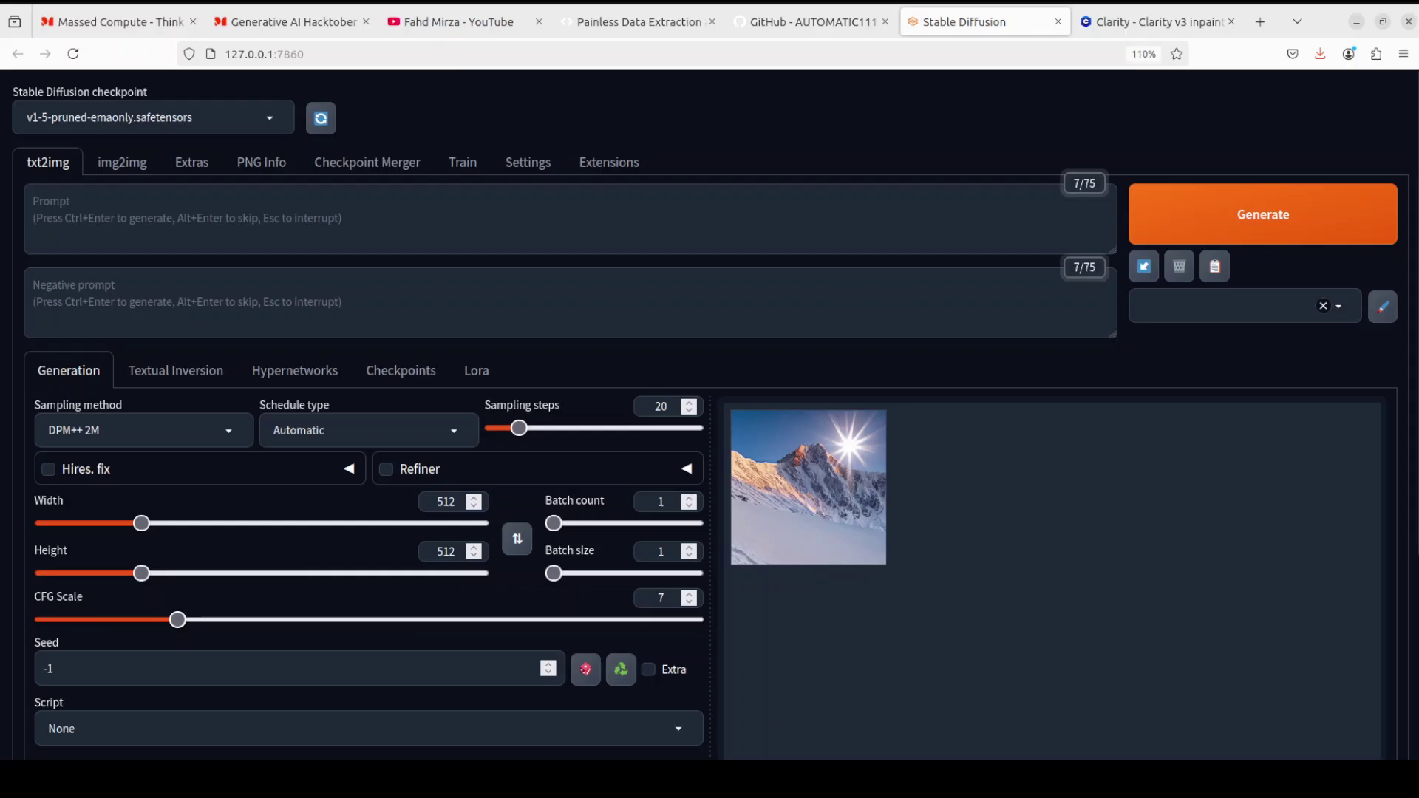
# Step: Switch to the browser tab showing the AUTOMATIC1111 stable-diffusion-webui GitHub README
pyautogui.click(788, 28)
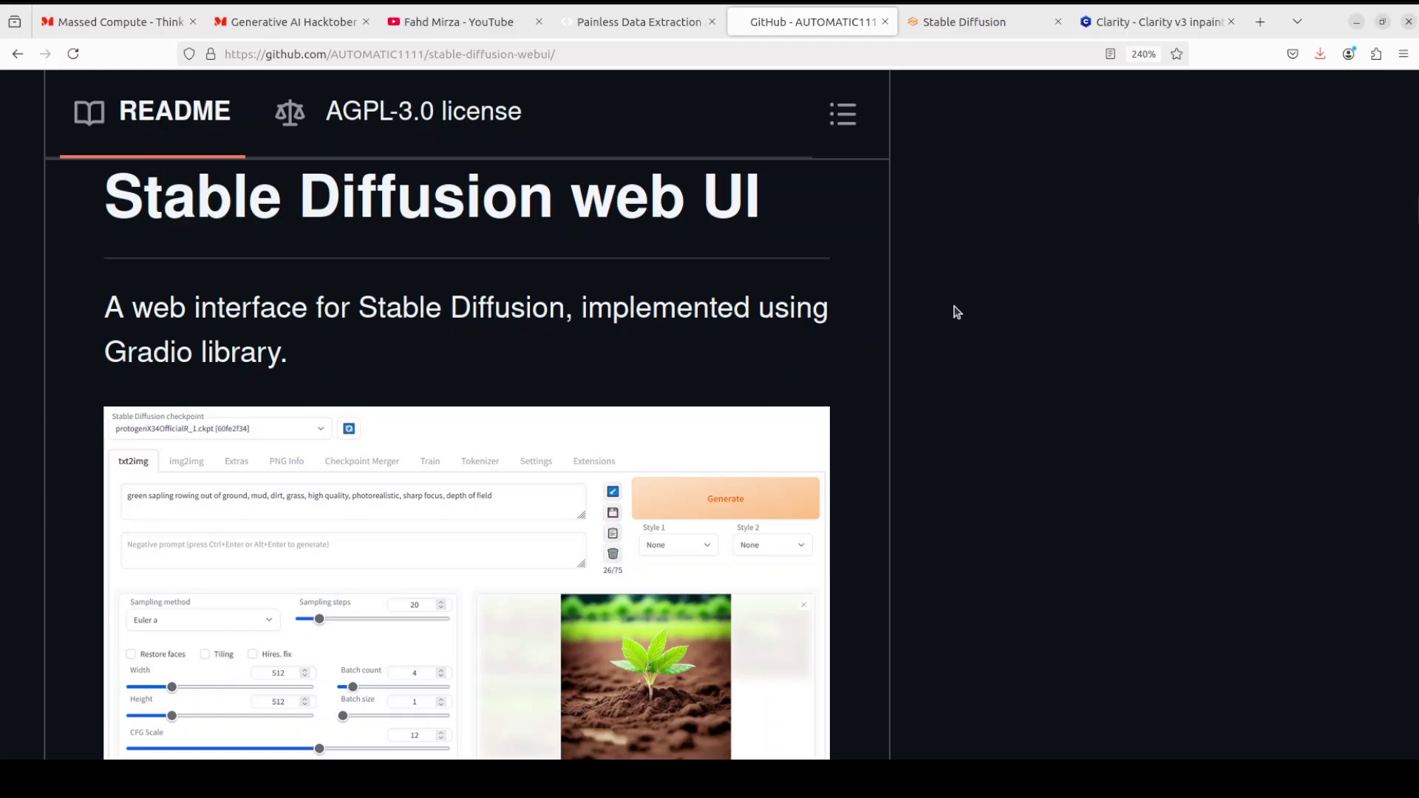
# Step: Look over the YouTube channel's automatic1111 video results, then go back to the Stable Diffusion web UI tab
pyautogui.click(456, 17)
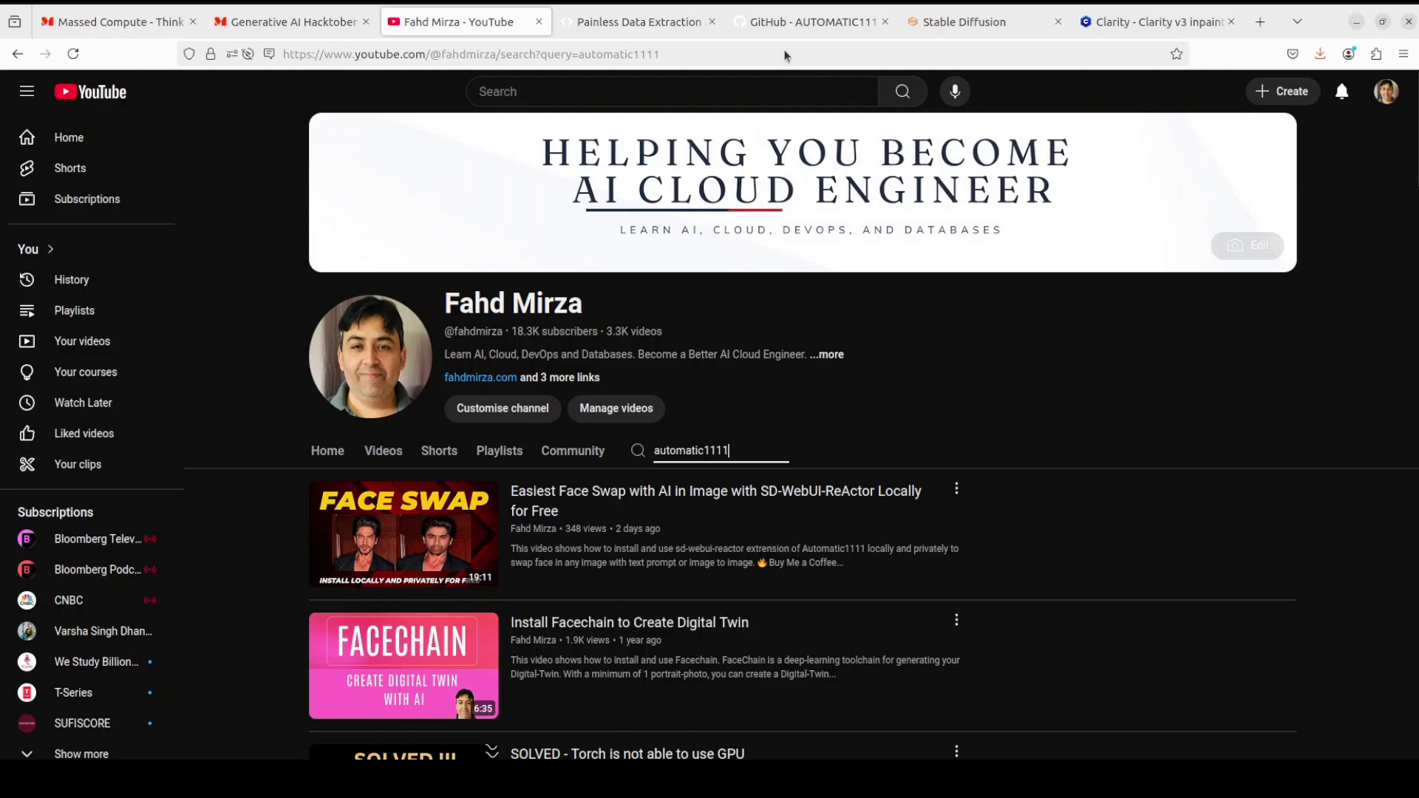
pyautogui.click(960, 25)
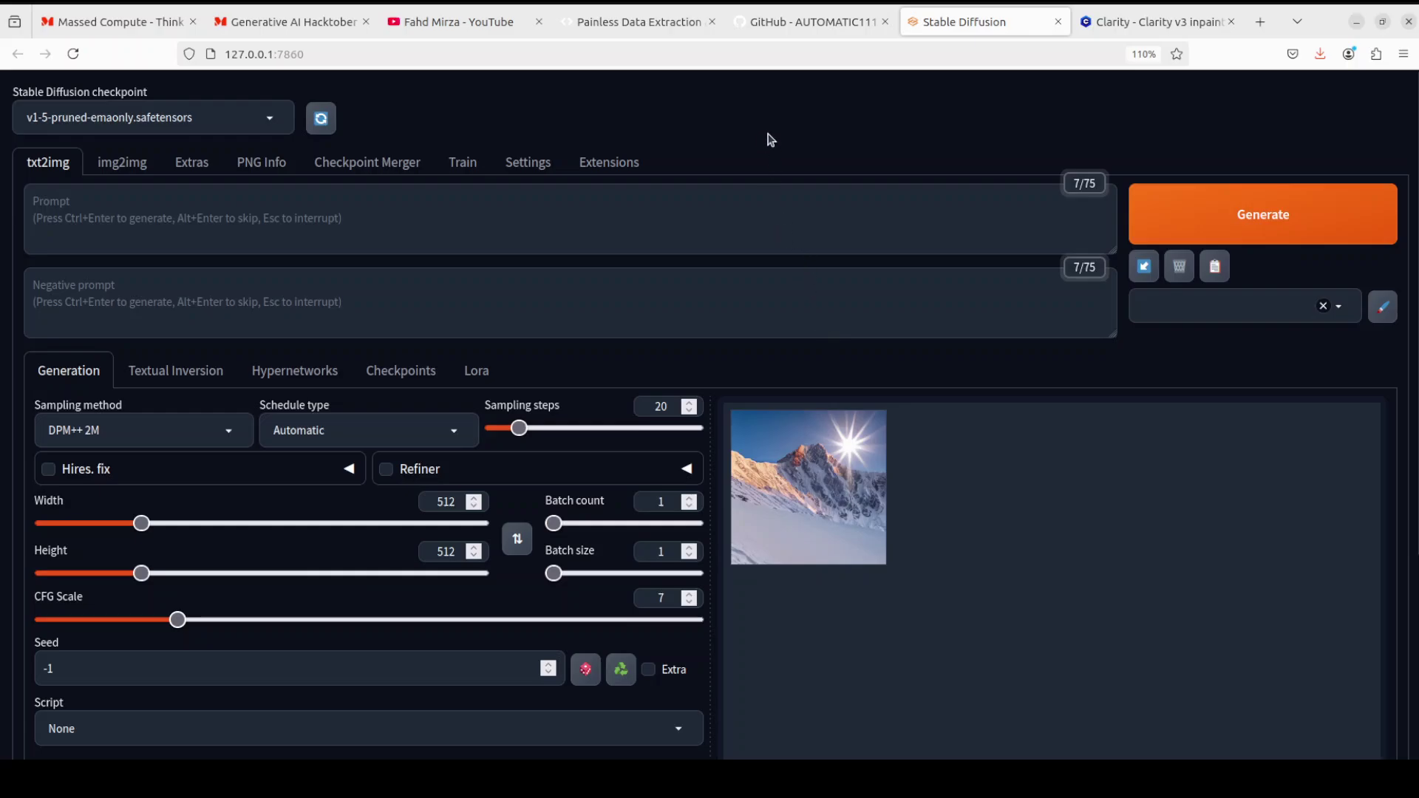
pyautogui.click(174, 21)
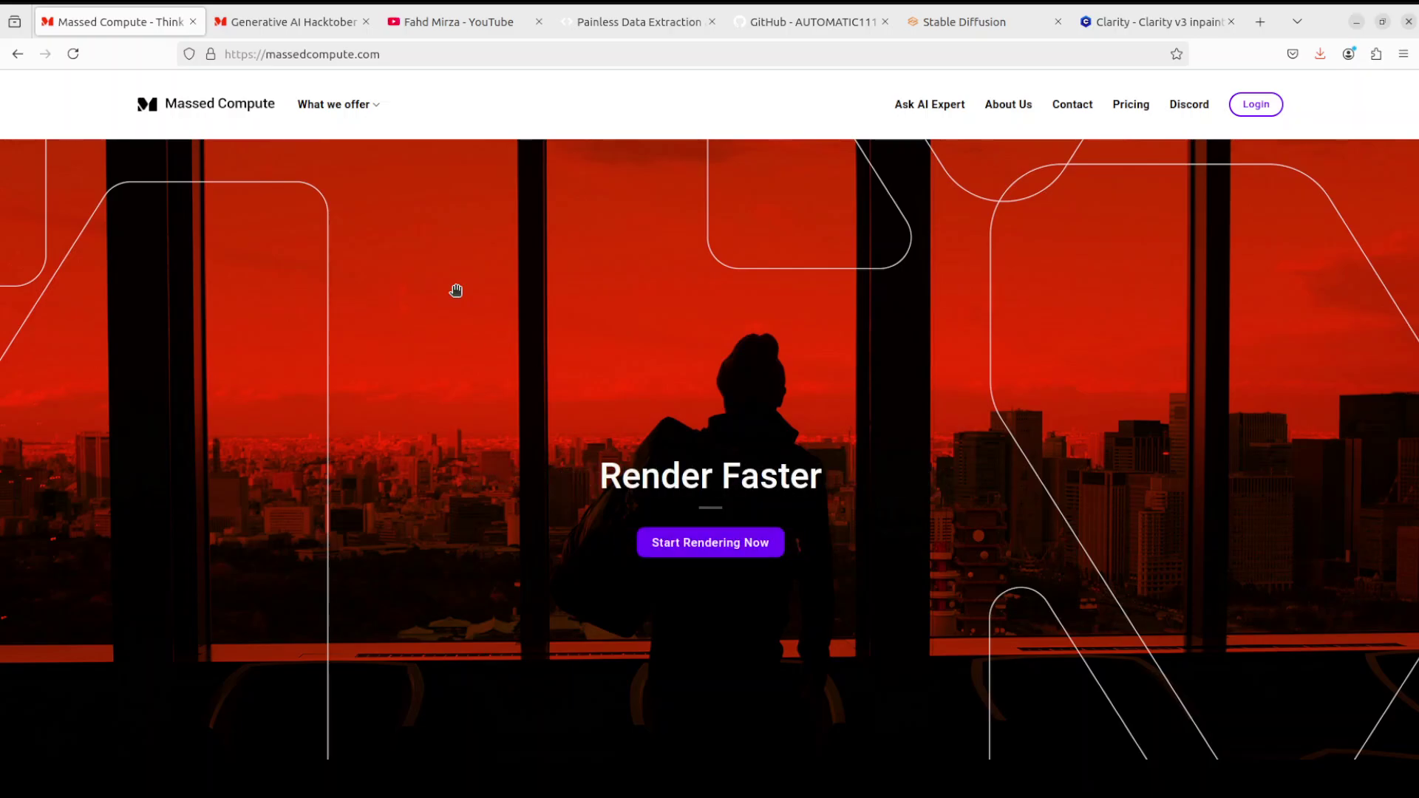
pyautogui.click(296, 28)
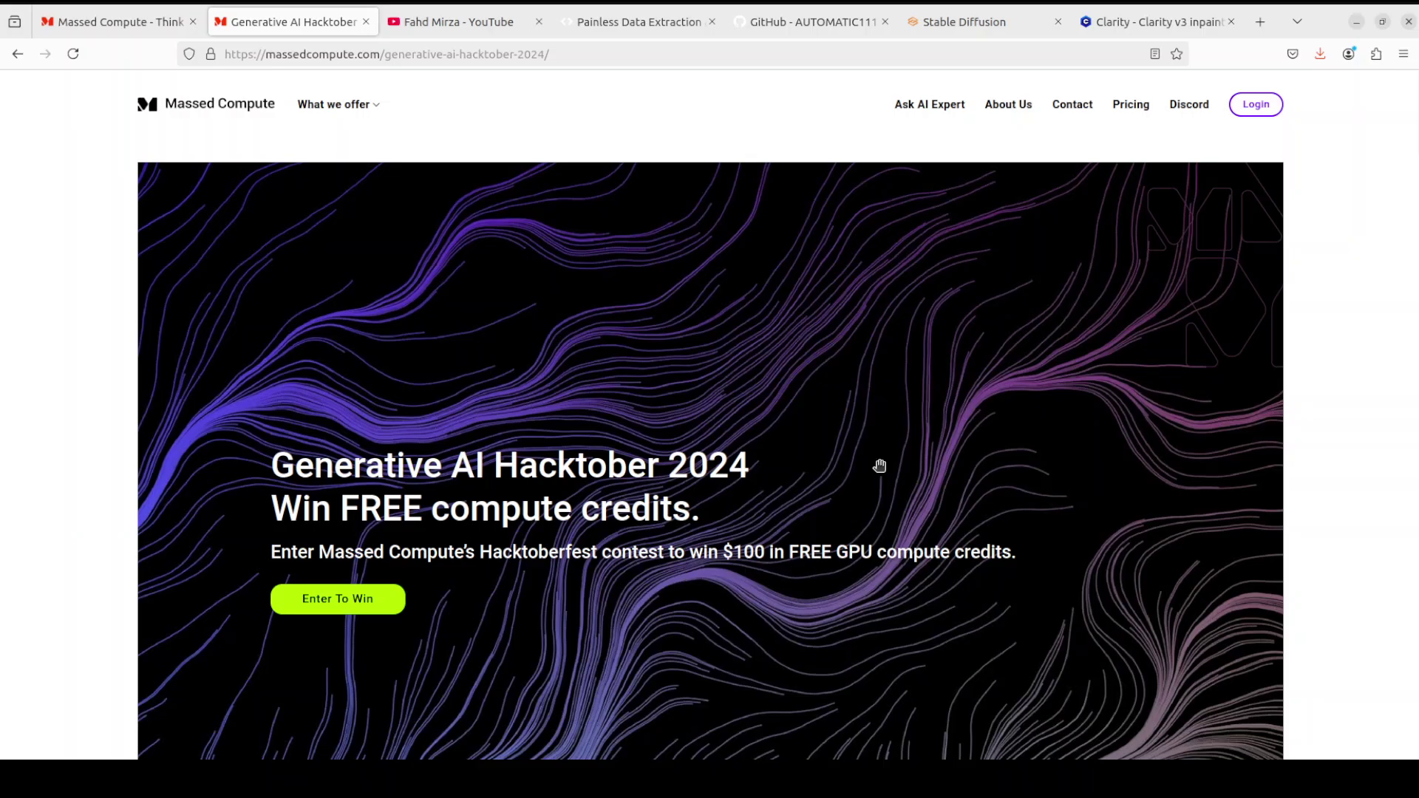
pyautogui.click(949, 33)
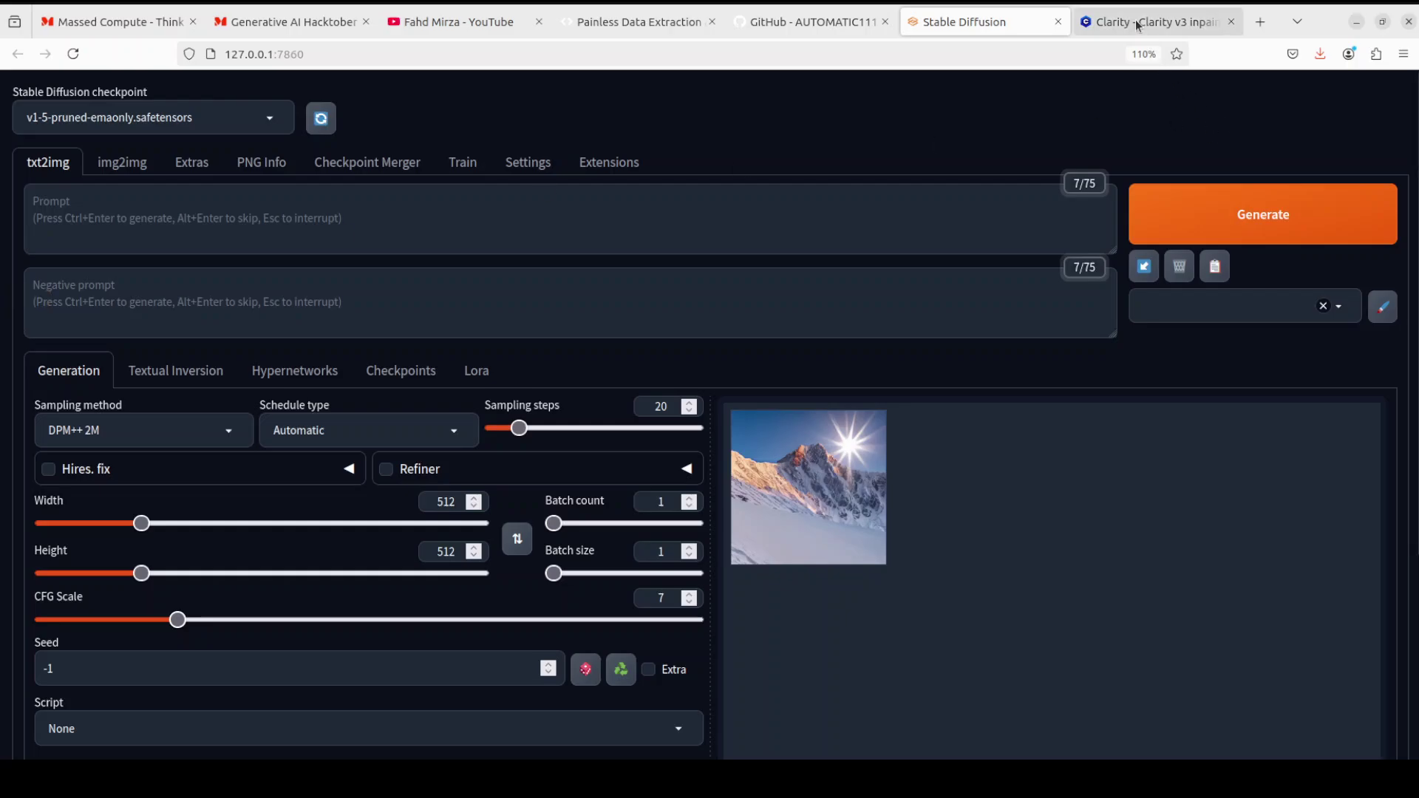
# Step: Download the 3.97 GB Clarity v3 inpainting model from Civitai and open its download folder
pyautogui.click(1165, 22)
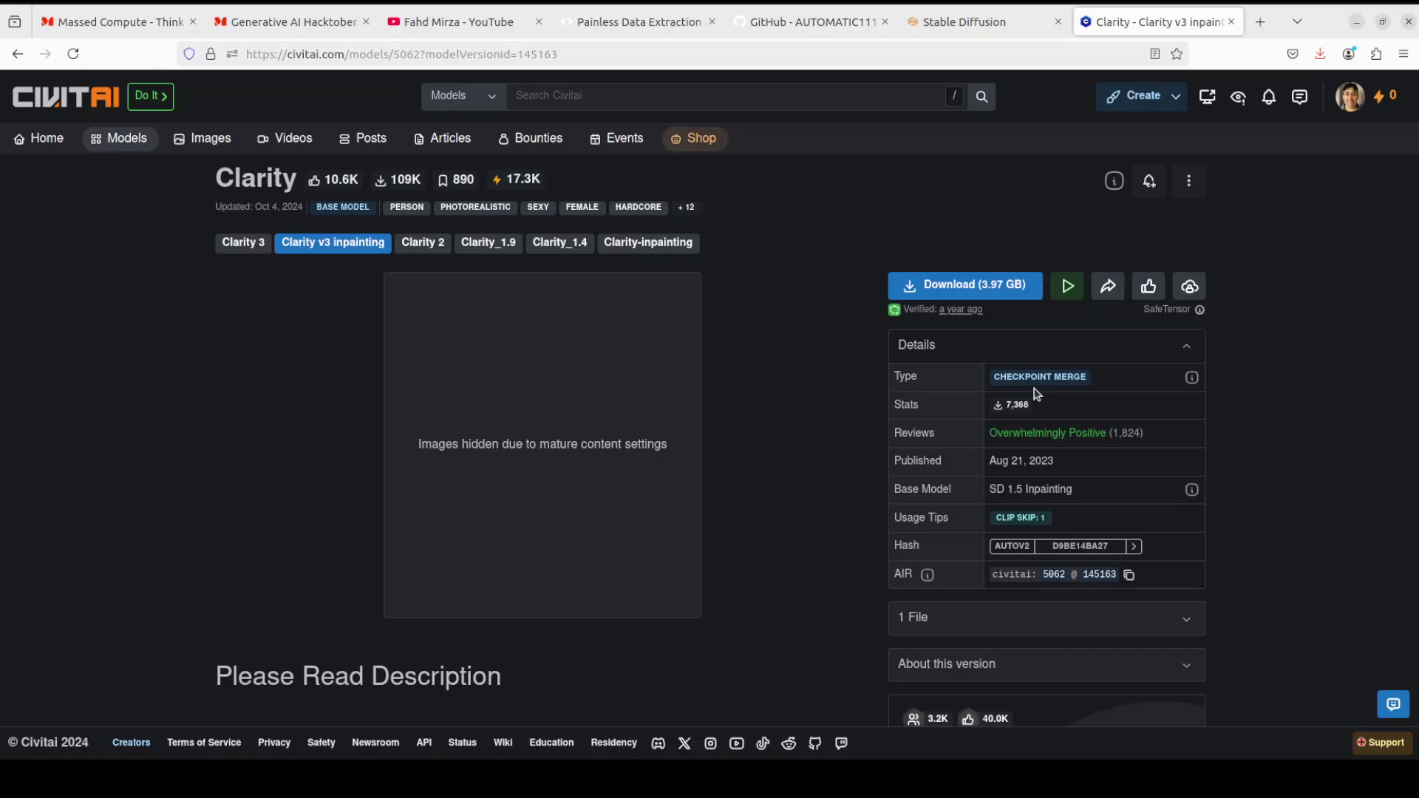
pyautogui.click(914, 294)
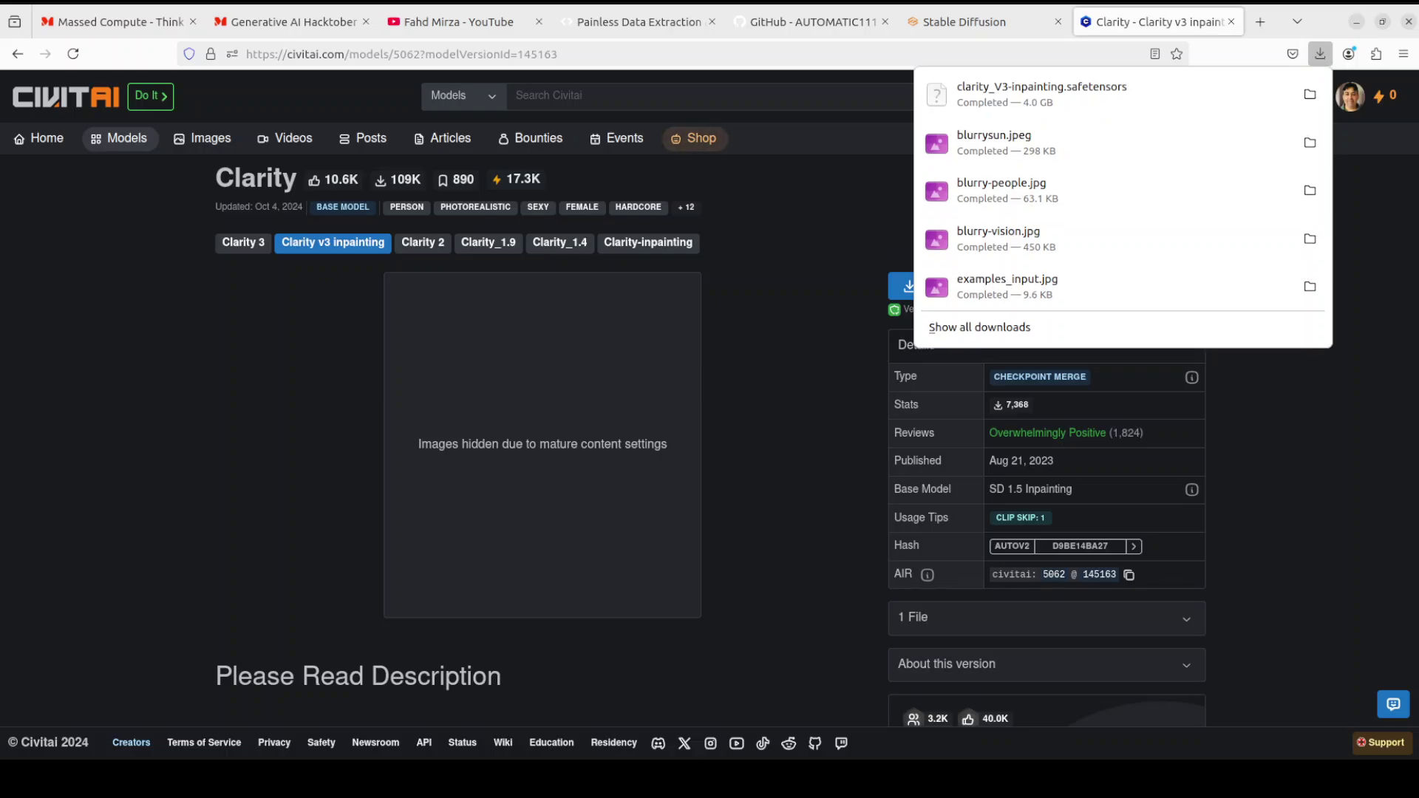
pyautogui.click(1310, 95)
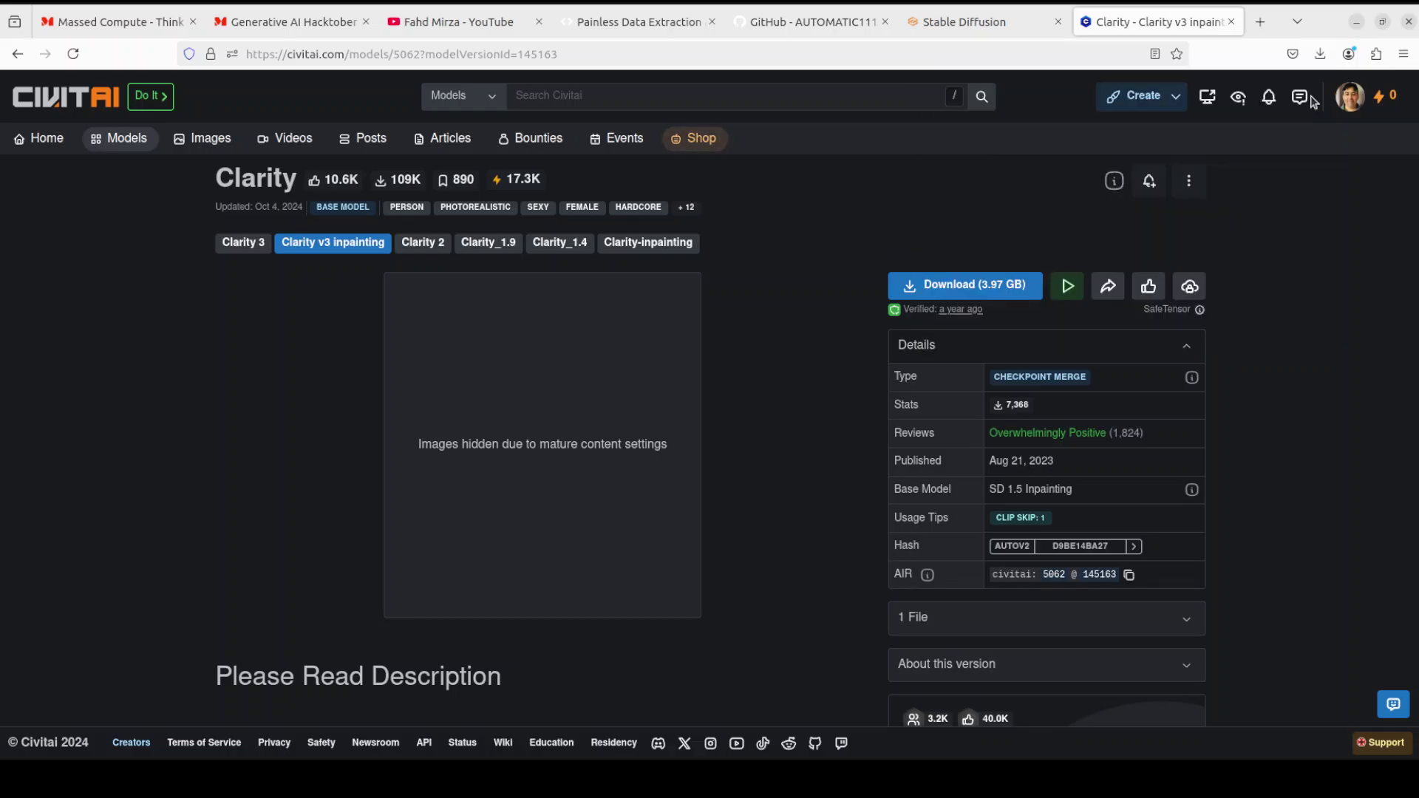
# Step: Copy clarity_V3-inpainting.safetensors from the Downloads folder
pyautogui.click(804, 41)
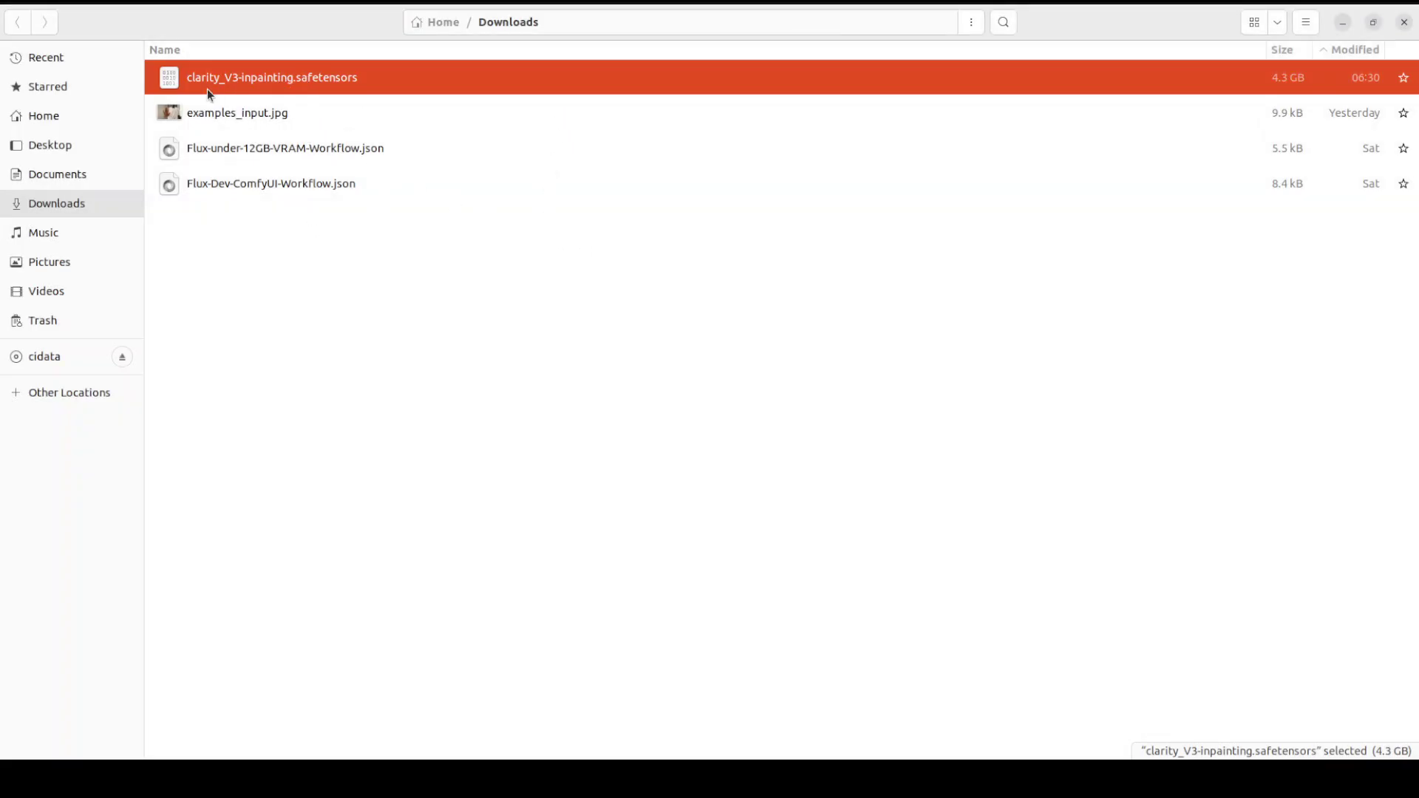
pyautogui.click(294, 263)
pyautogui.click(243, 74)
pyautogui.hotkey('ctrl', 'c')
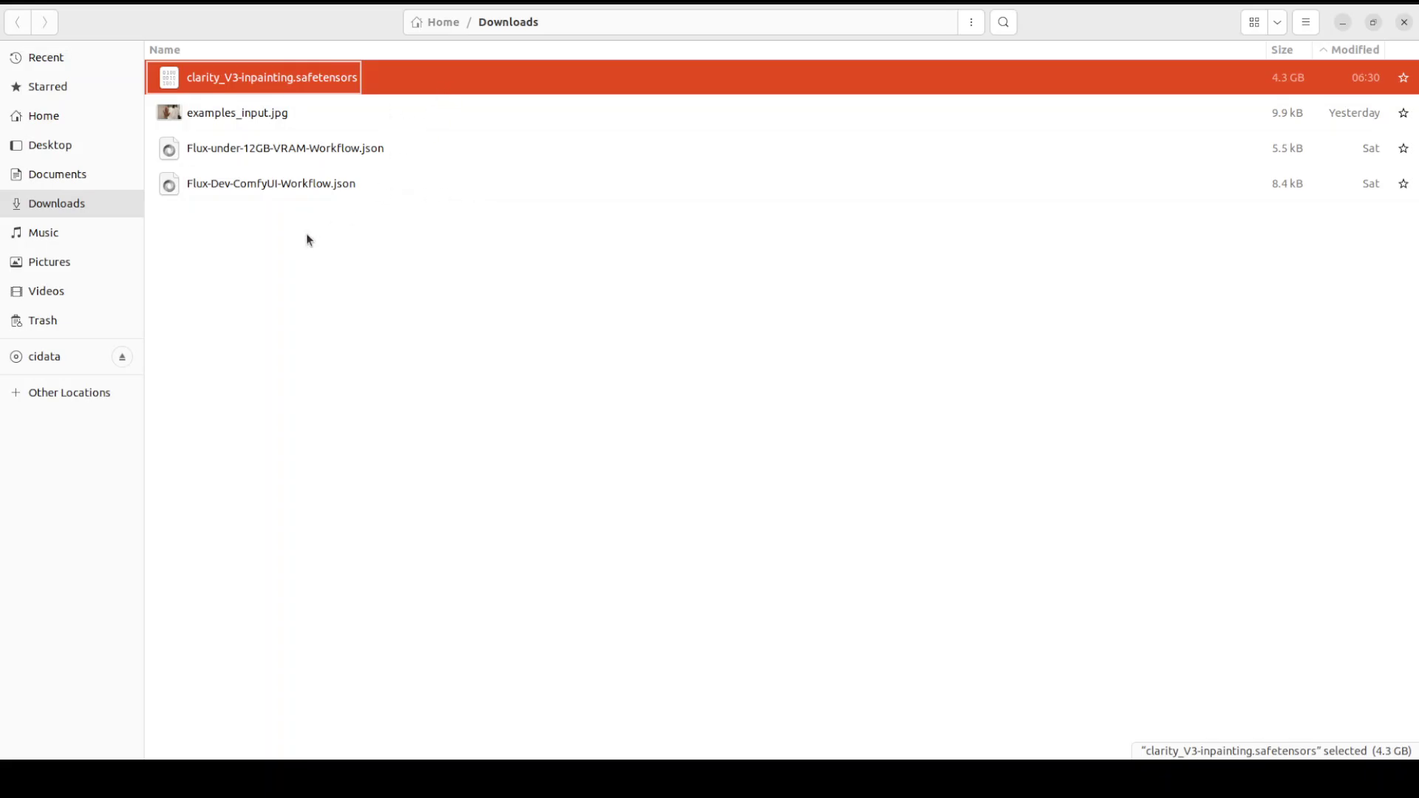
# Step: Paste the model into stable-diffusion-webui/models/Stable-diffusion
pyautogui.click(45, 116)
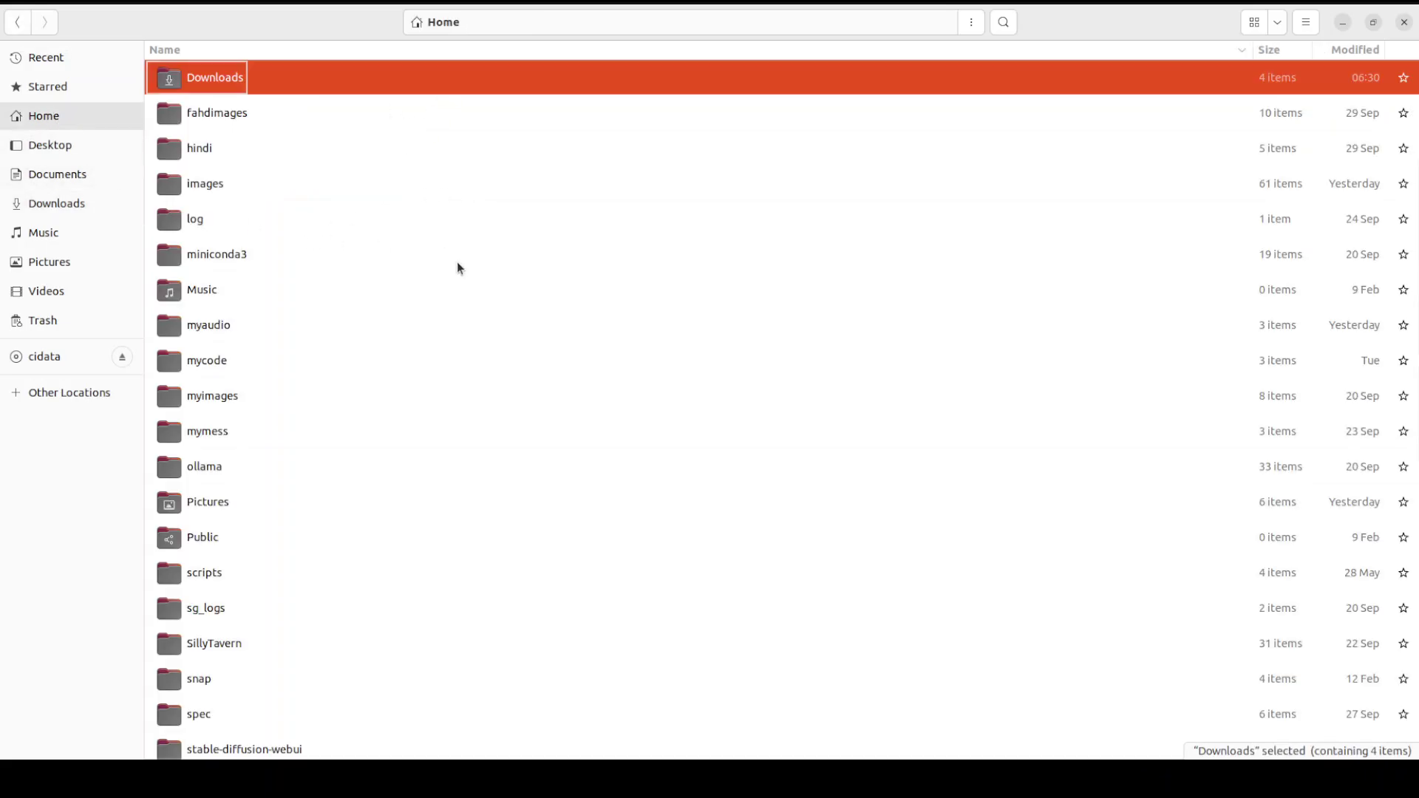
pyautogui.scroll(-5, 412, 480)
pyautogui.click(265, 675)
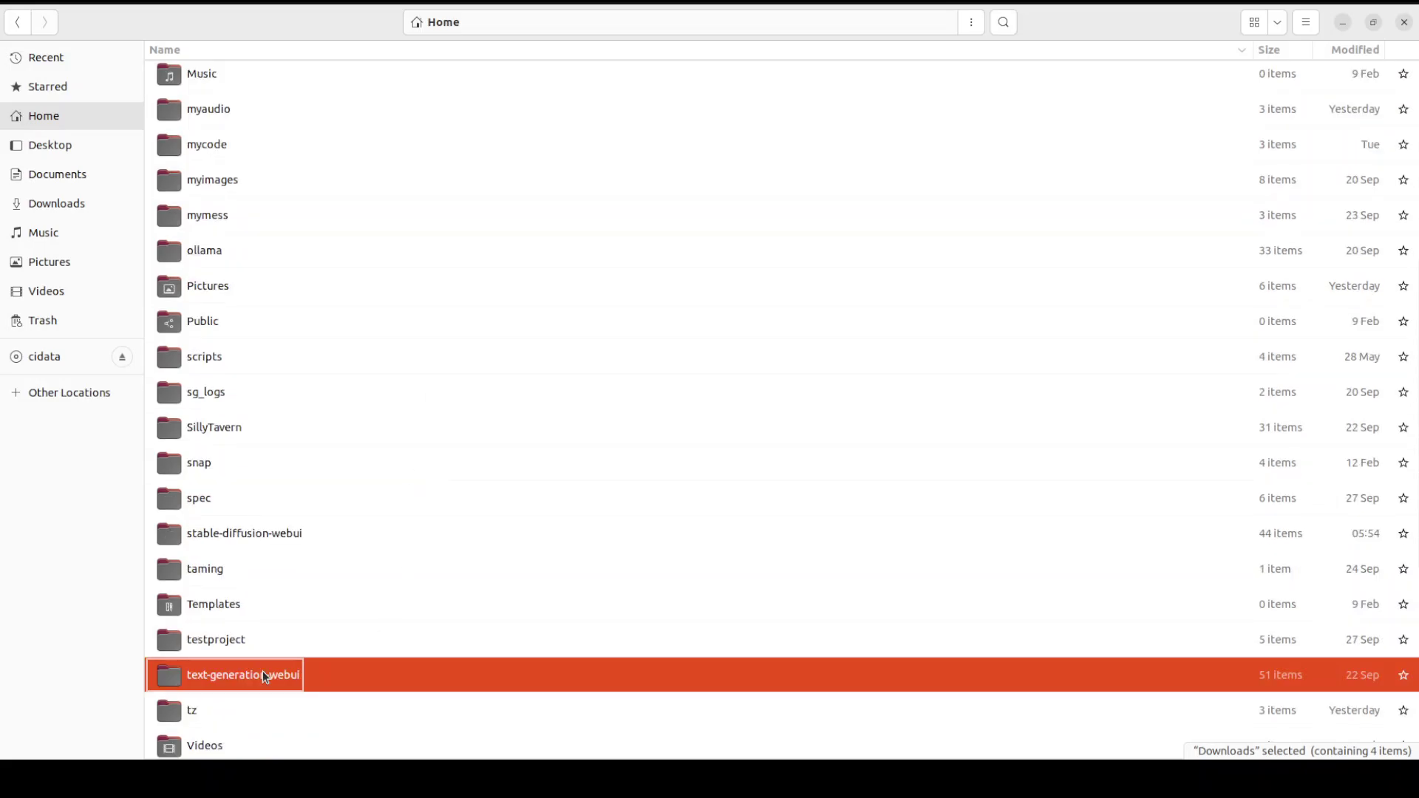
pyautogui.doubleClick(247, 534)
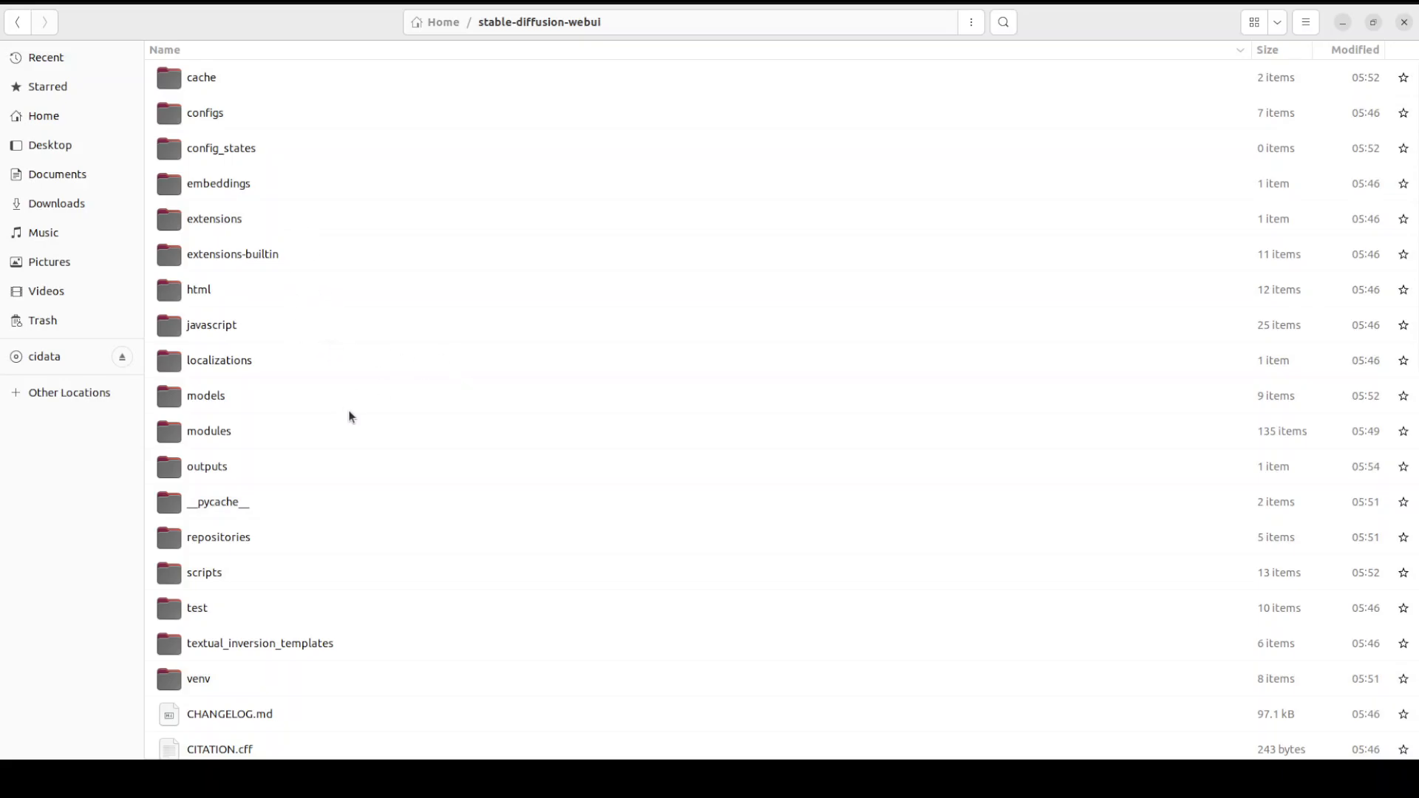
pyautogui.scroll(-5, 345, 425)
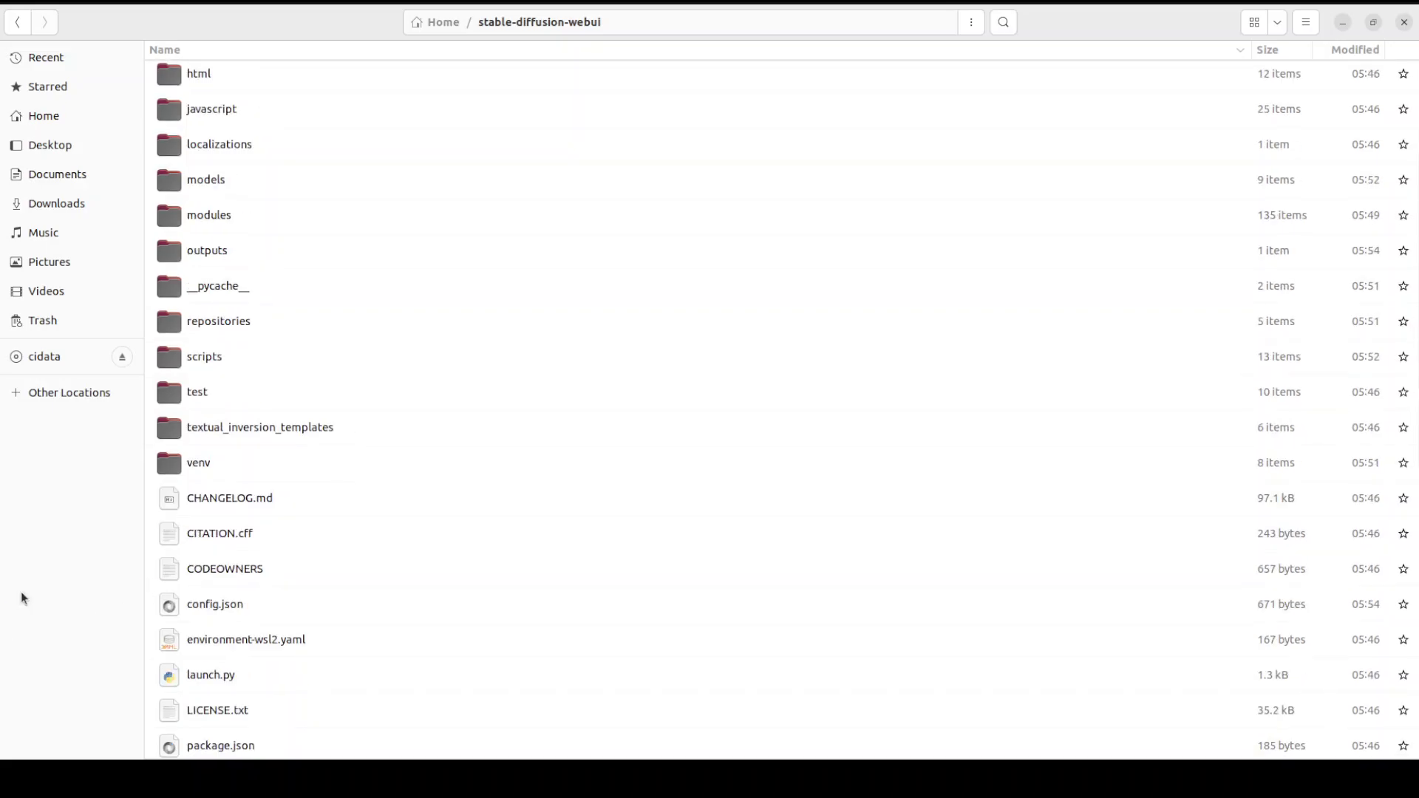
pyautogui.scroll(5, 362, 550)
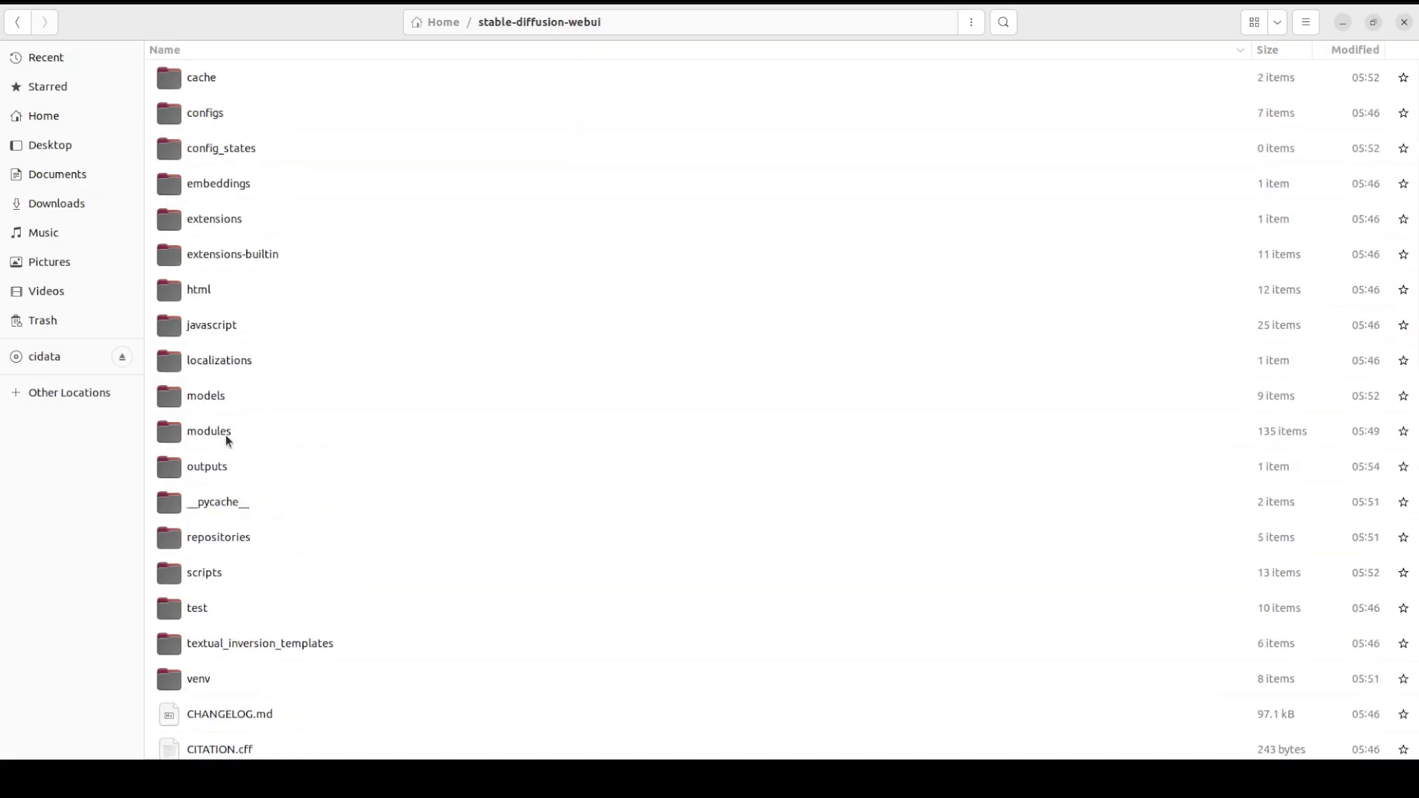
pyautogui.doubleClick(207, 398)
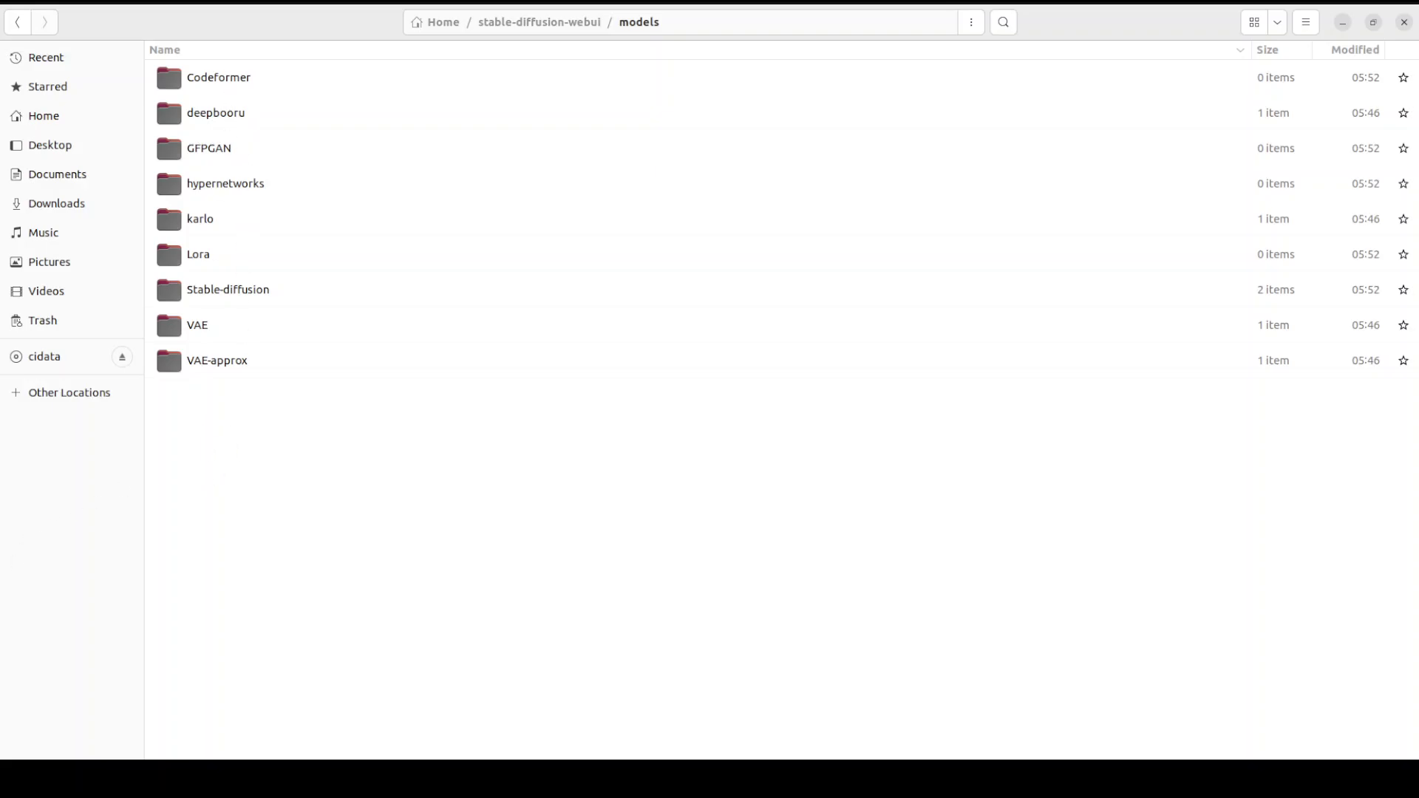
pyautogui.click(228, 289)
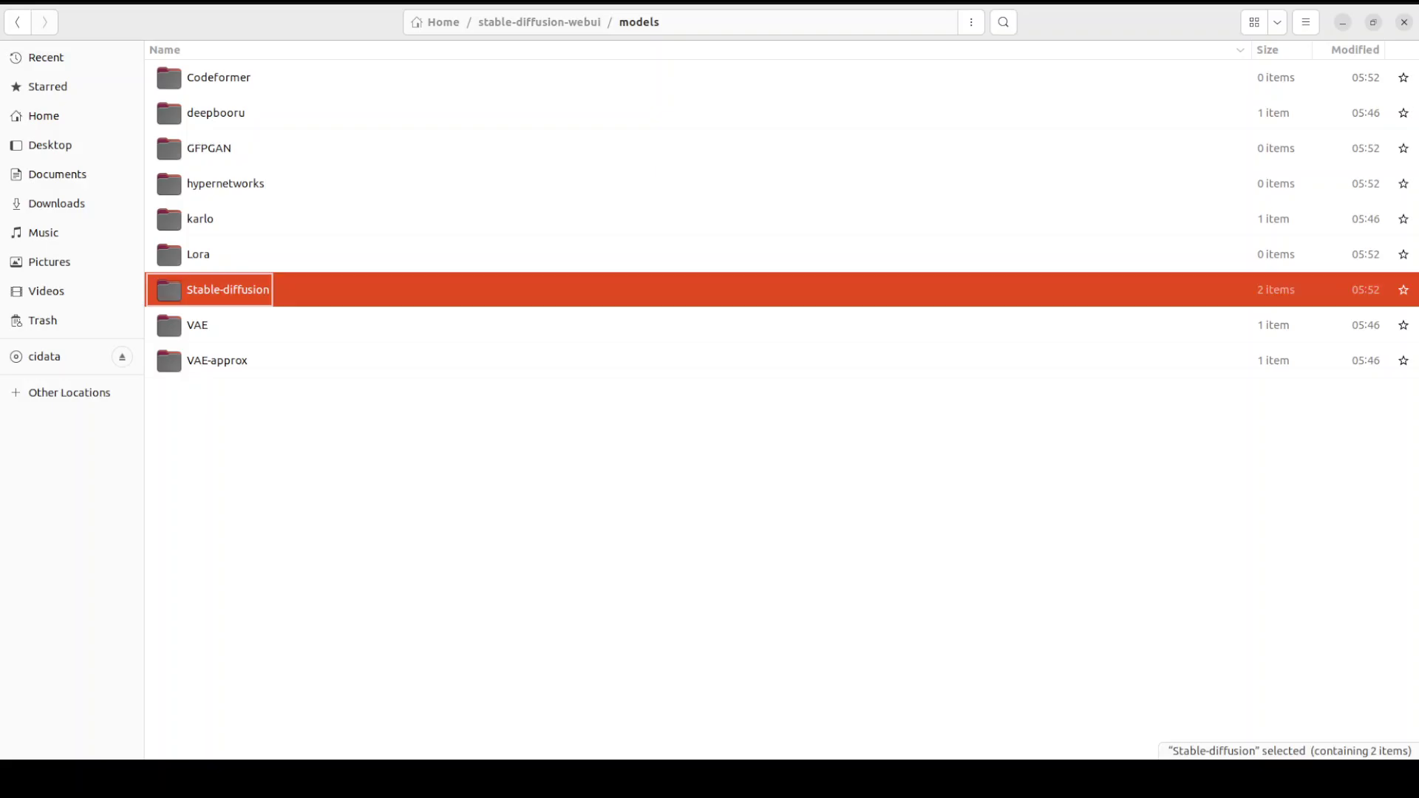
pyautogui.doubleClick(220, 291)
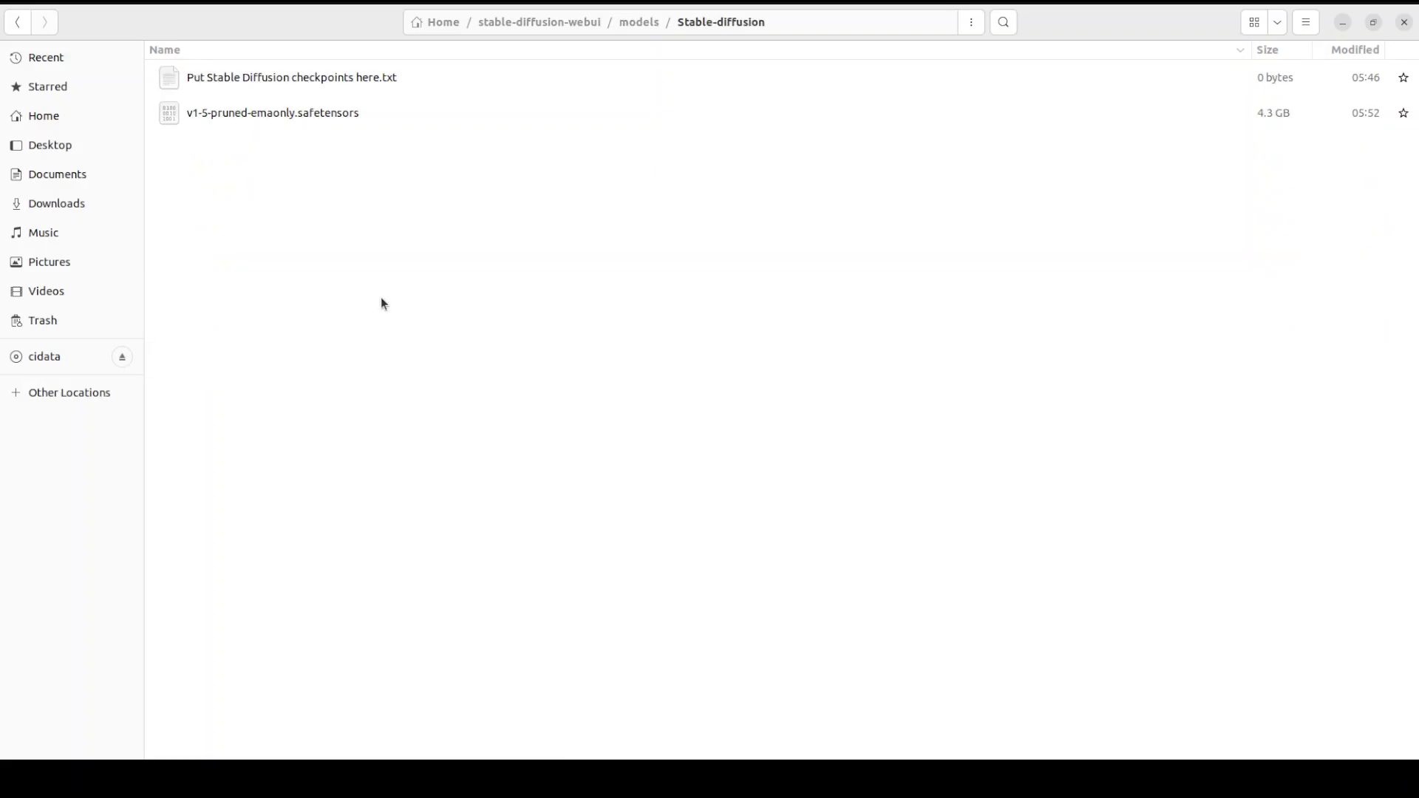
pyautogui.hotkey('ctrl', 'v')
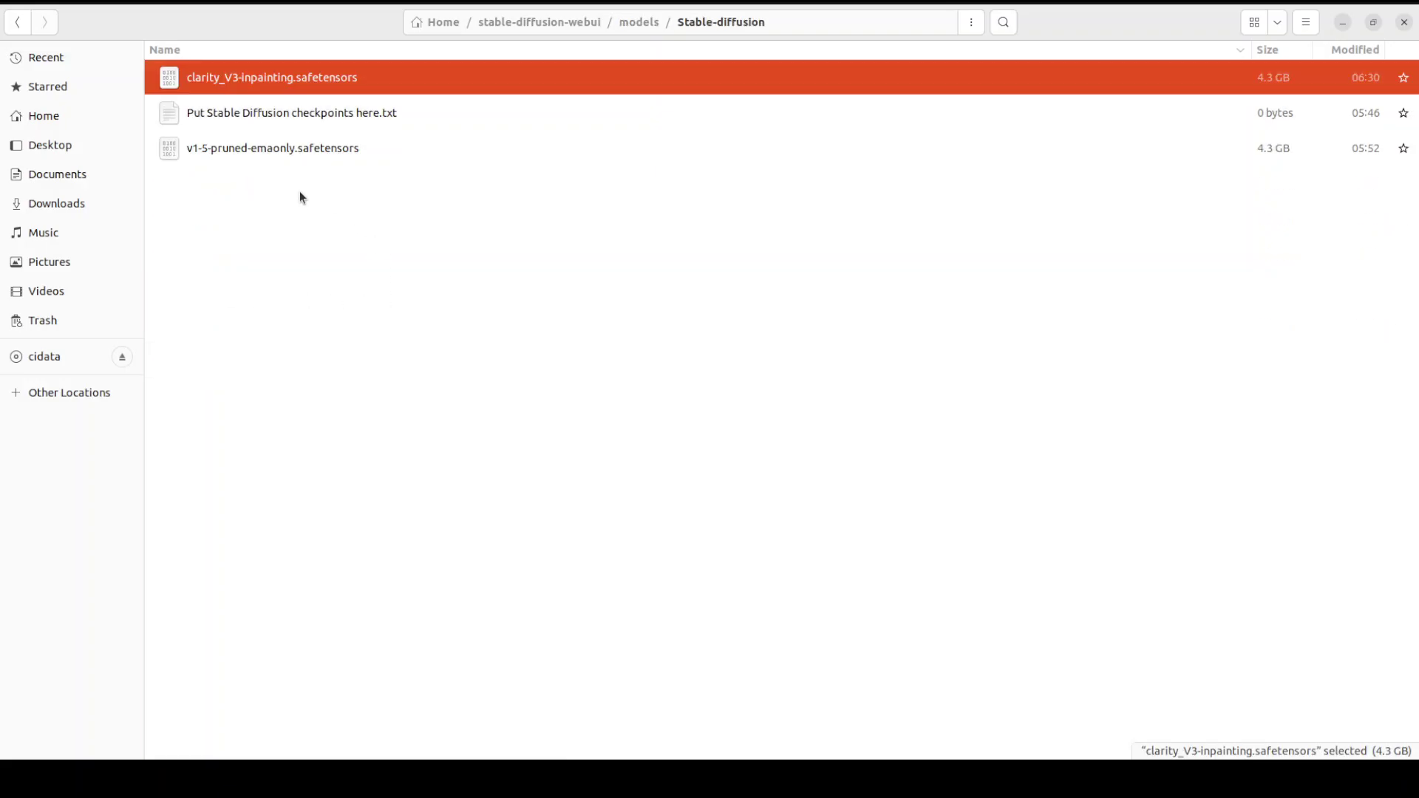
# Step: Compare the new clarity_V3 model with the v1-5-pruned-emaonly checkpoint, then return to the browser
pyautogui.click(214, 151)
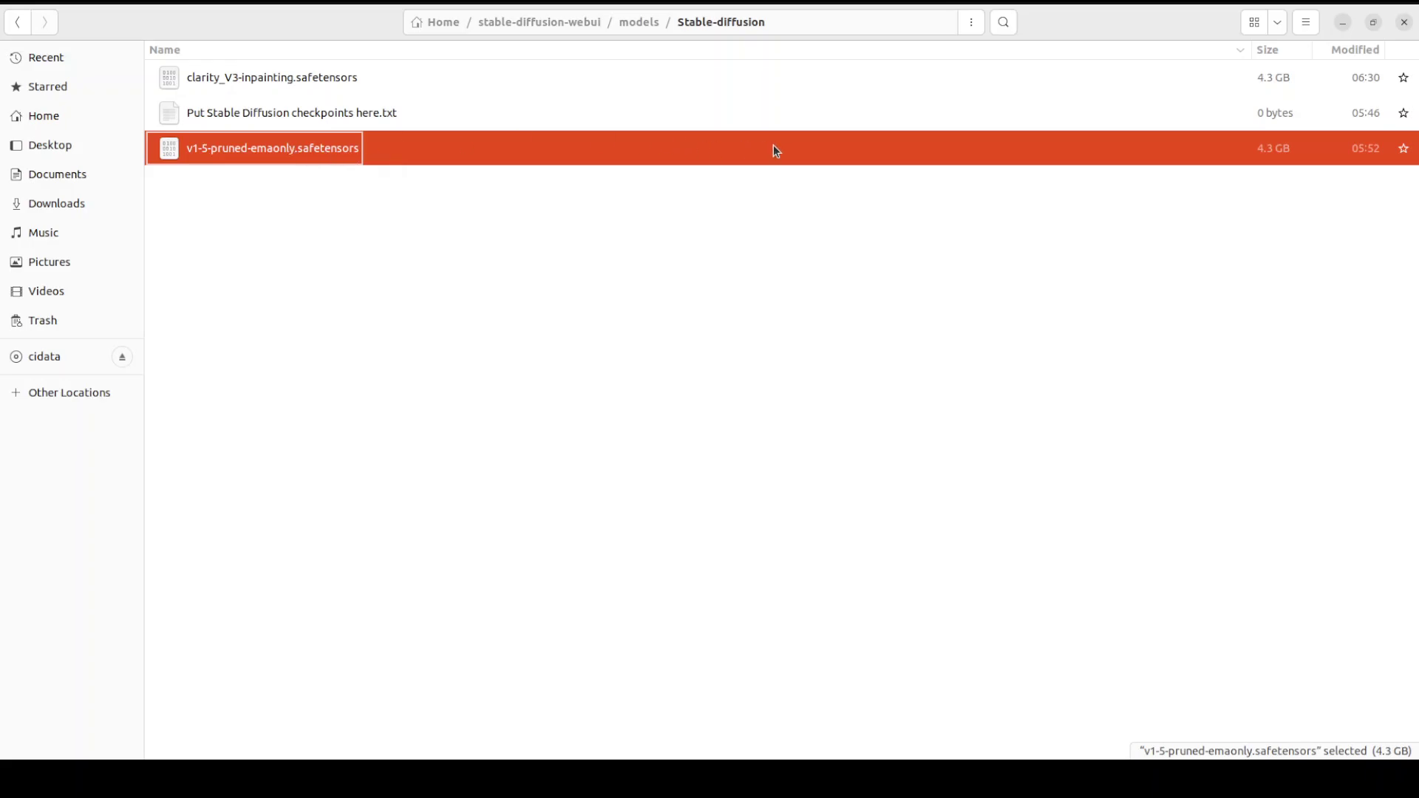
pyautogui.click(295, 76)
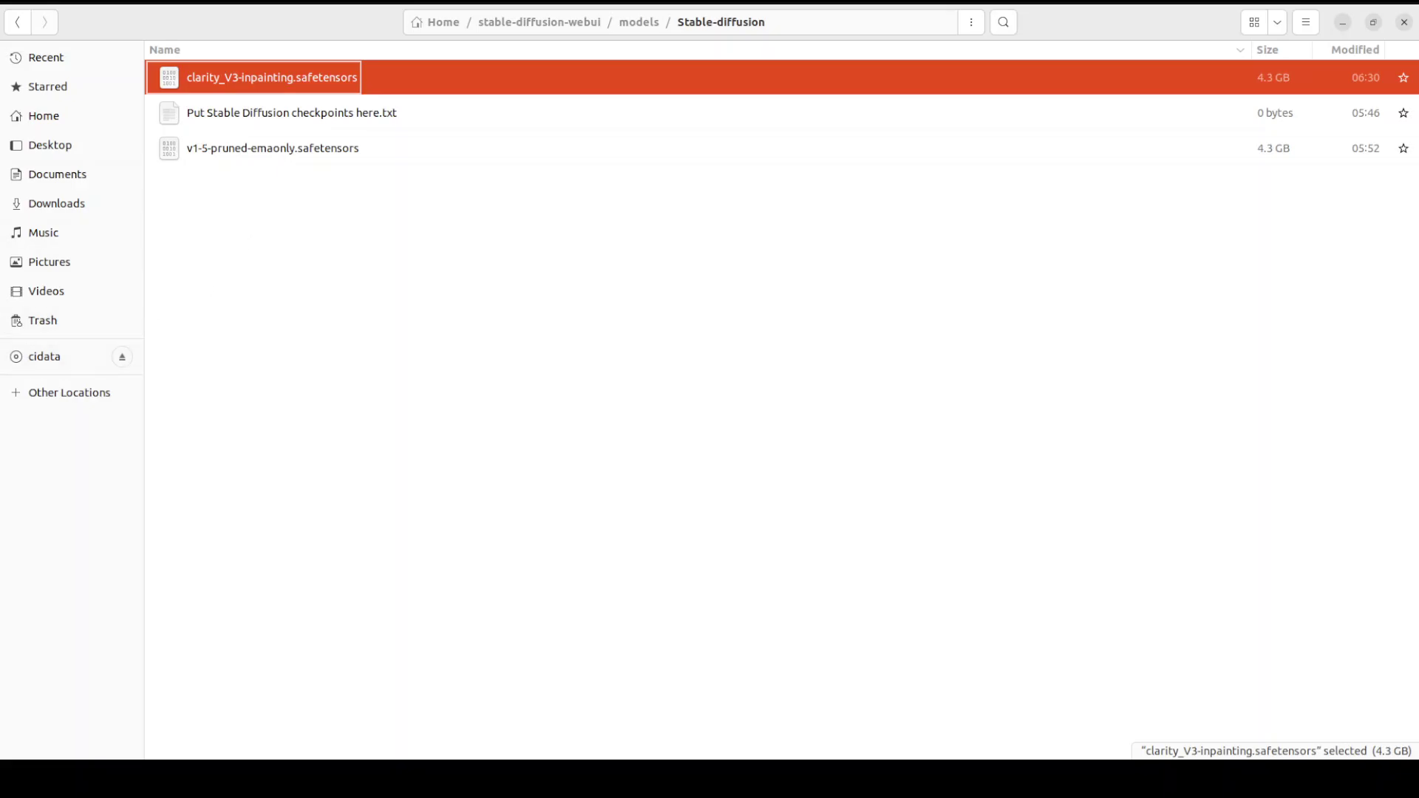
pyautogui.hotkey('alt', 'Tab')
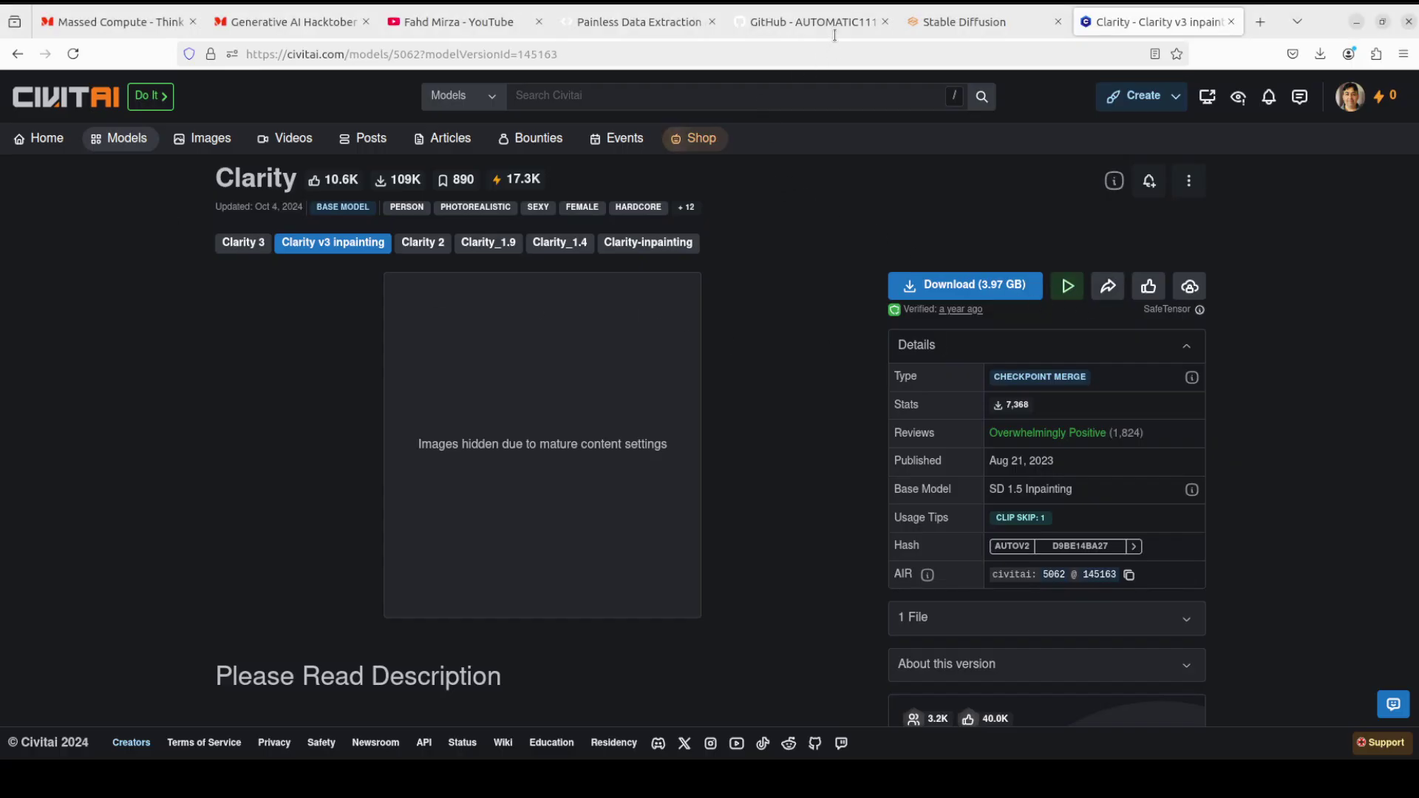
# Step: Refresh the checkpoint list and load clarity_V3-inpainting.safetensors as the active checkpoint
pyautogui.click(974, 25)
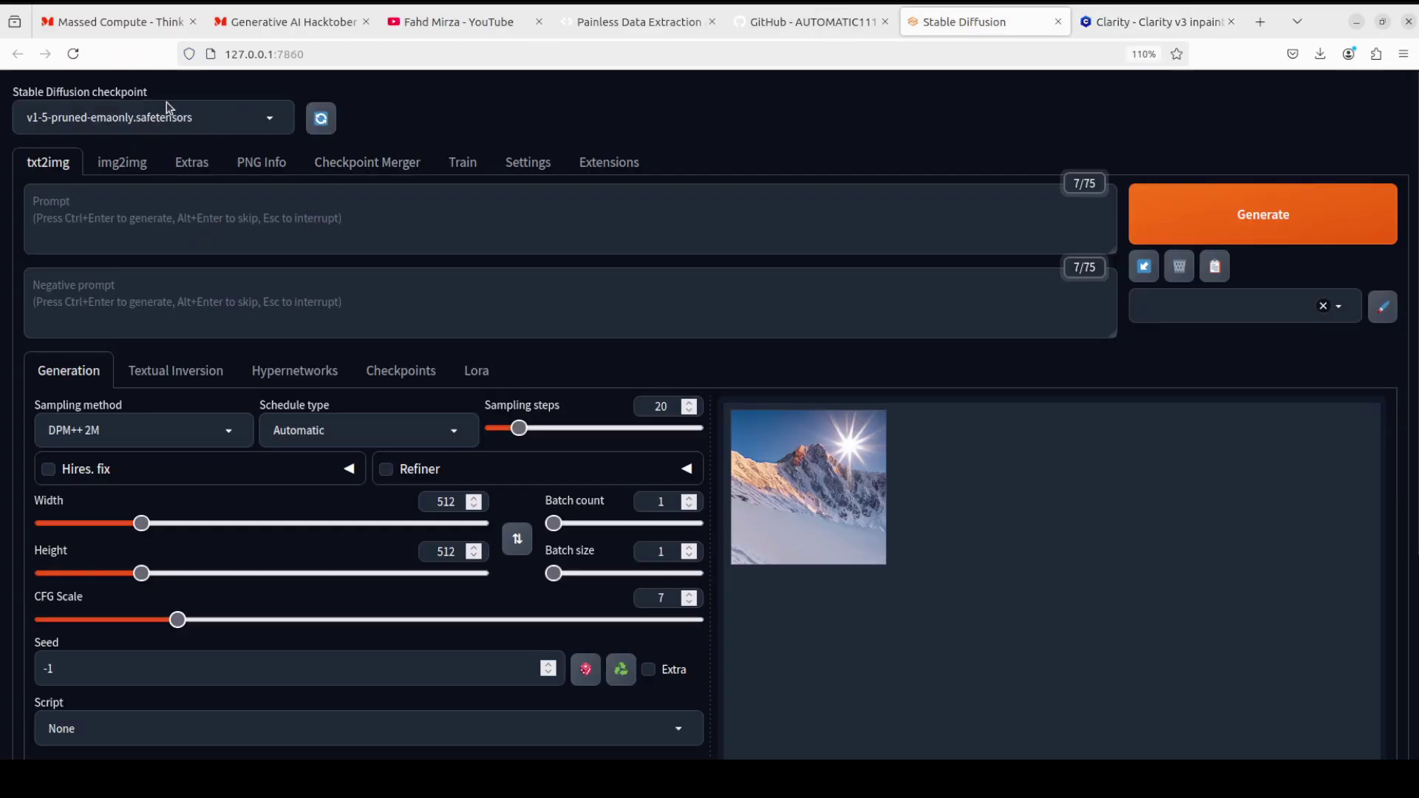
pyautogui.click(325, 124)
pyautogui.click(270, 122)
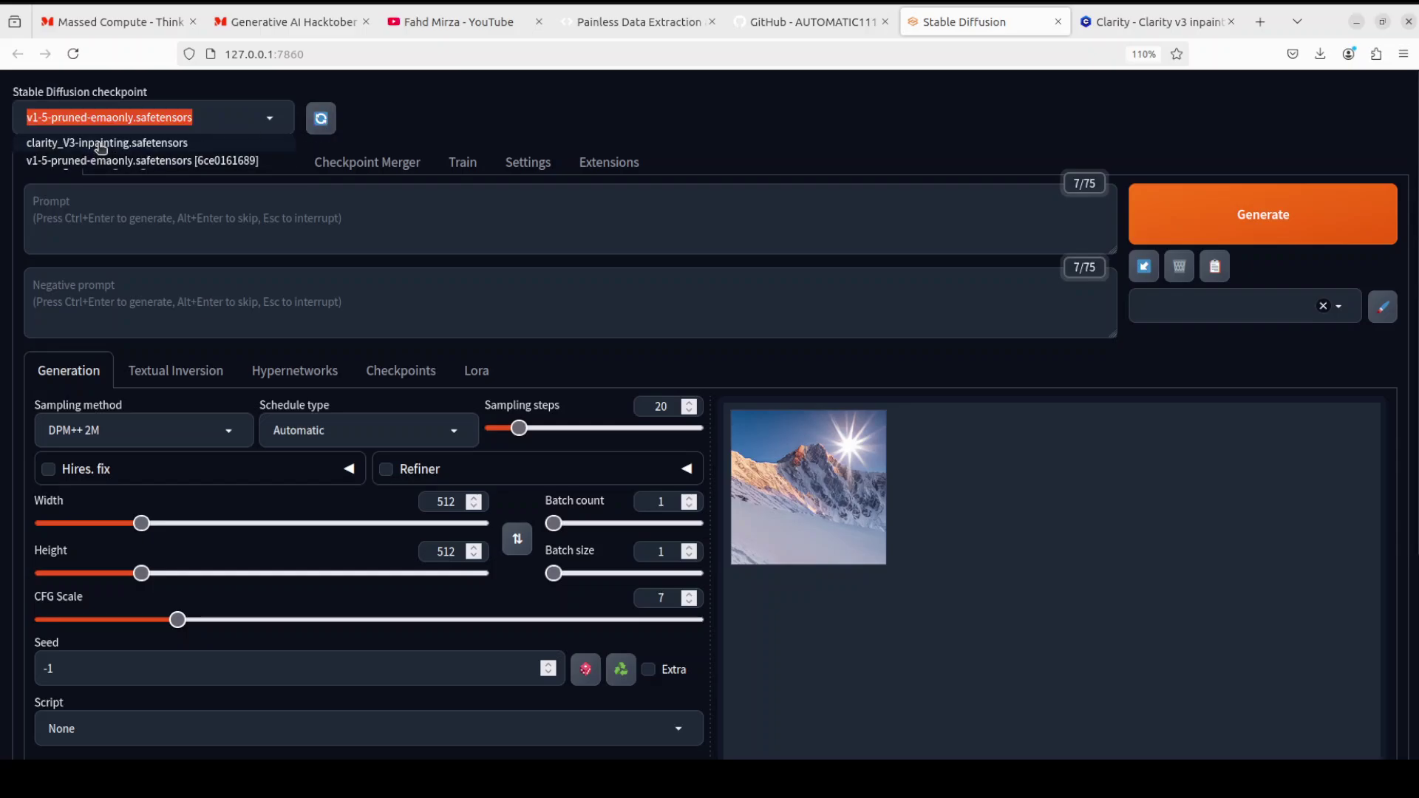
pyautogui.click(101, 144)
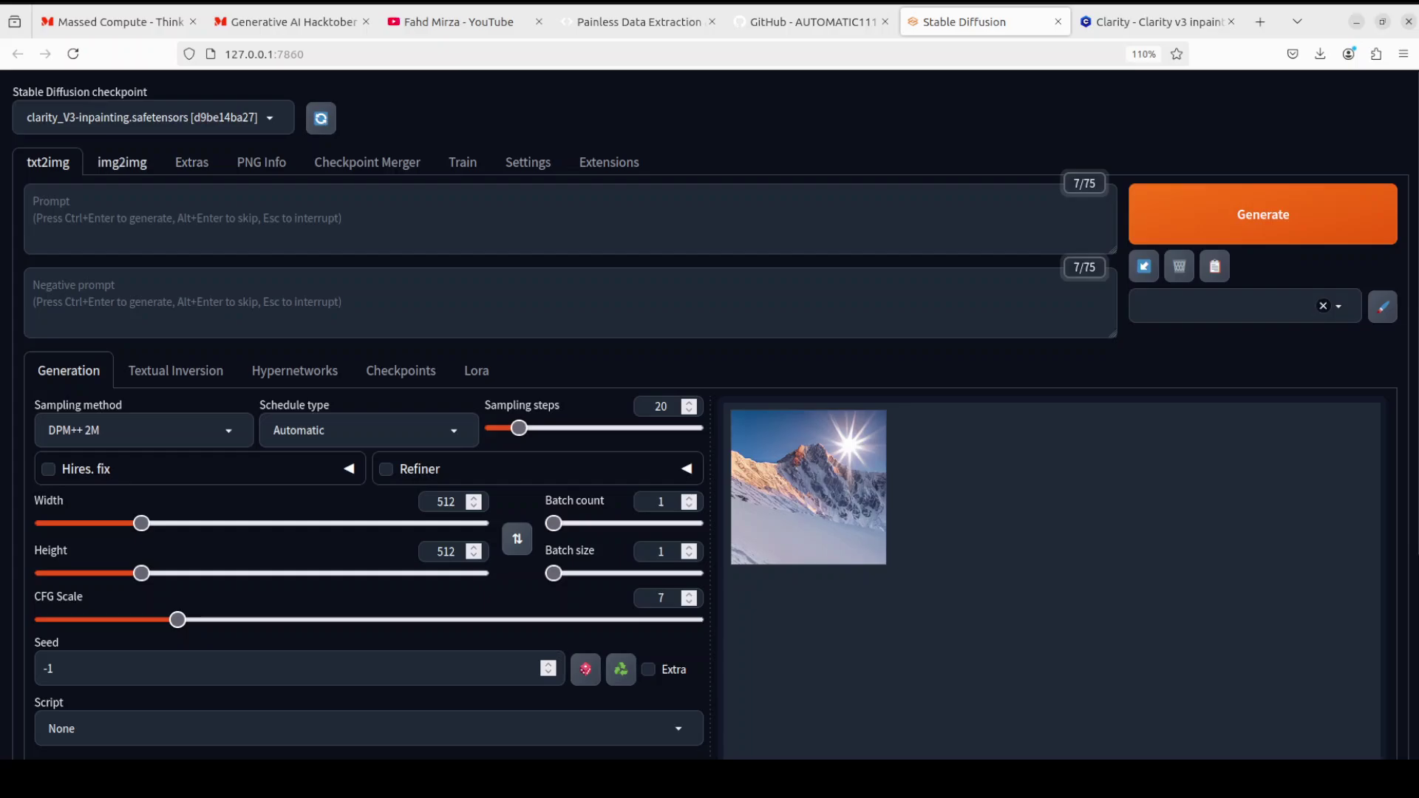
# Step: Go to img2img and switch to the Inpaint sub-tab with its empty upload canvas
pyautogui.click(122, 163)
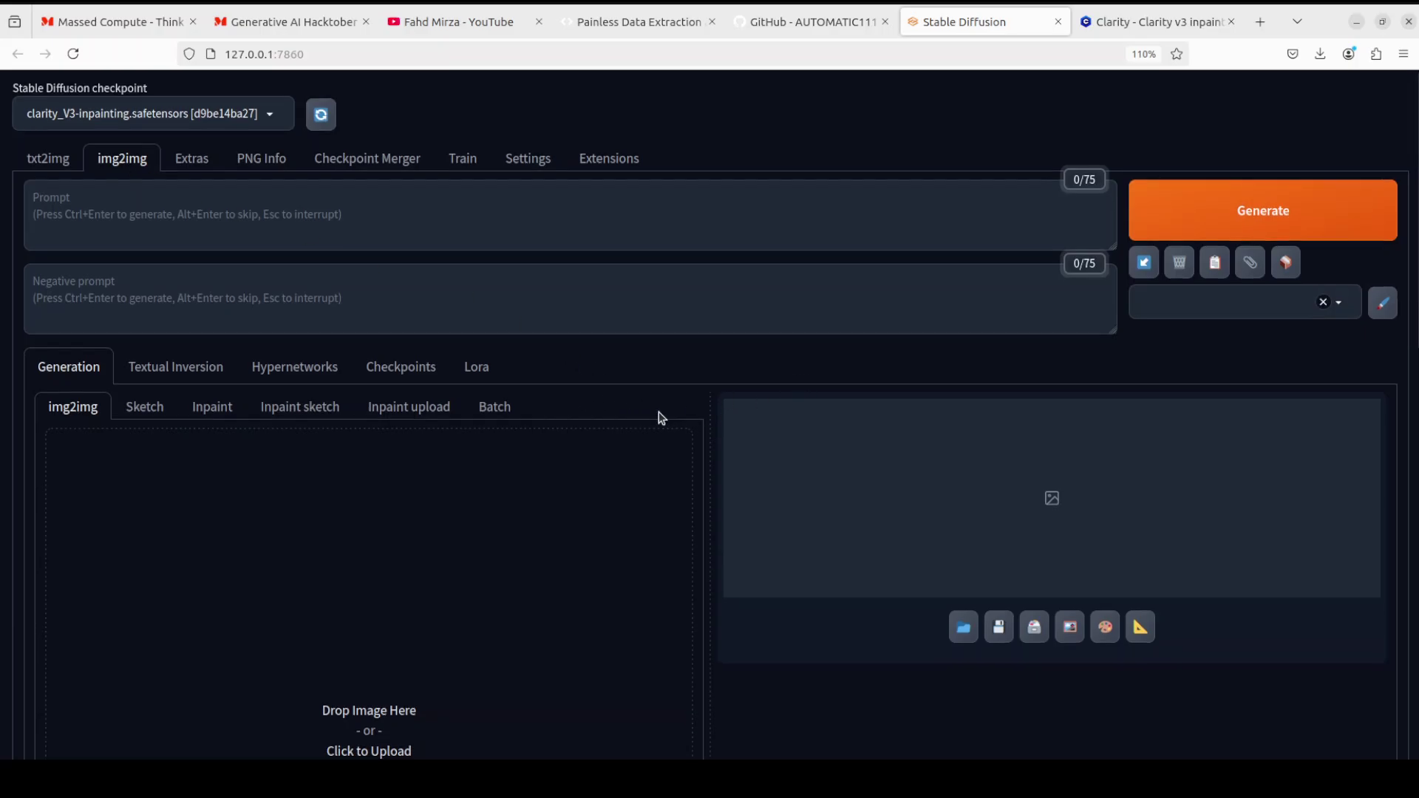
pyautogui.scroll(-3, 660, 415)
pyautogui.scroll(-1, 662, 414)
pyautogui.scroll(-4, 663, 413)
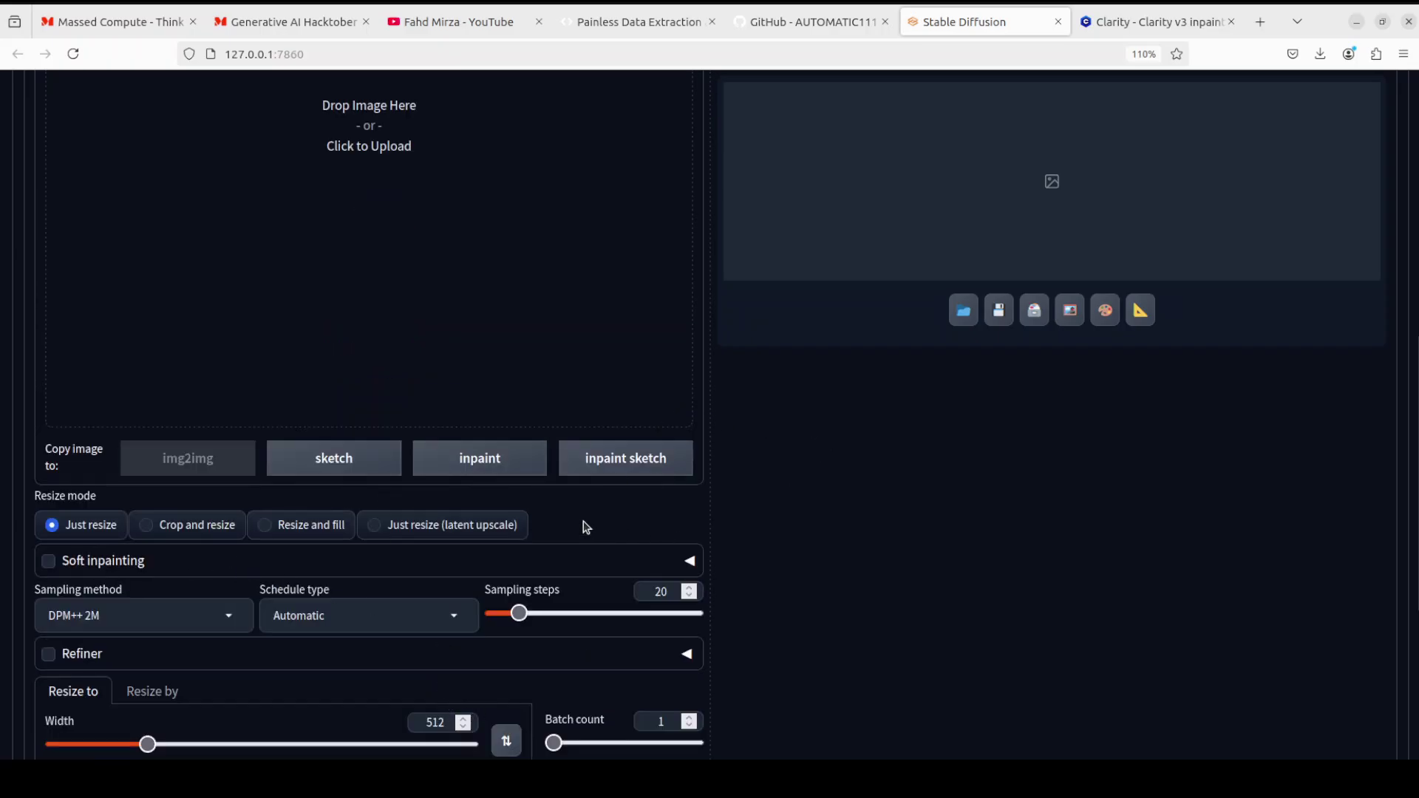
pyautogui.click(489, 466)
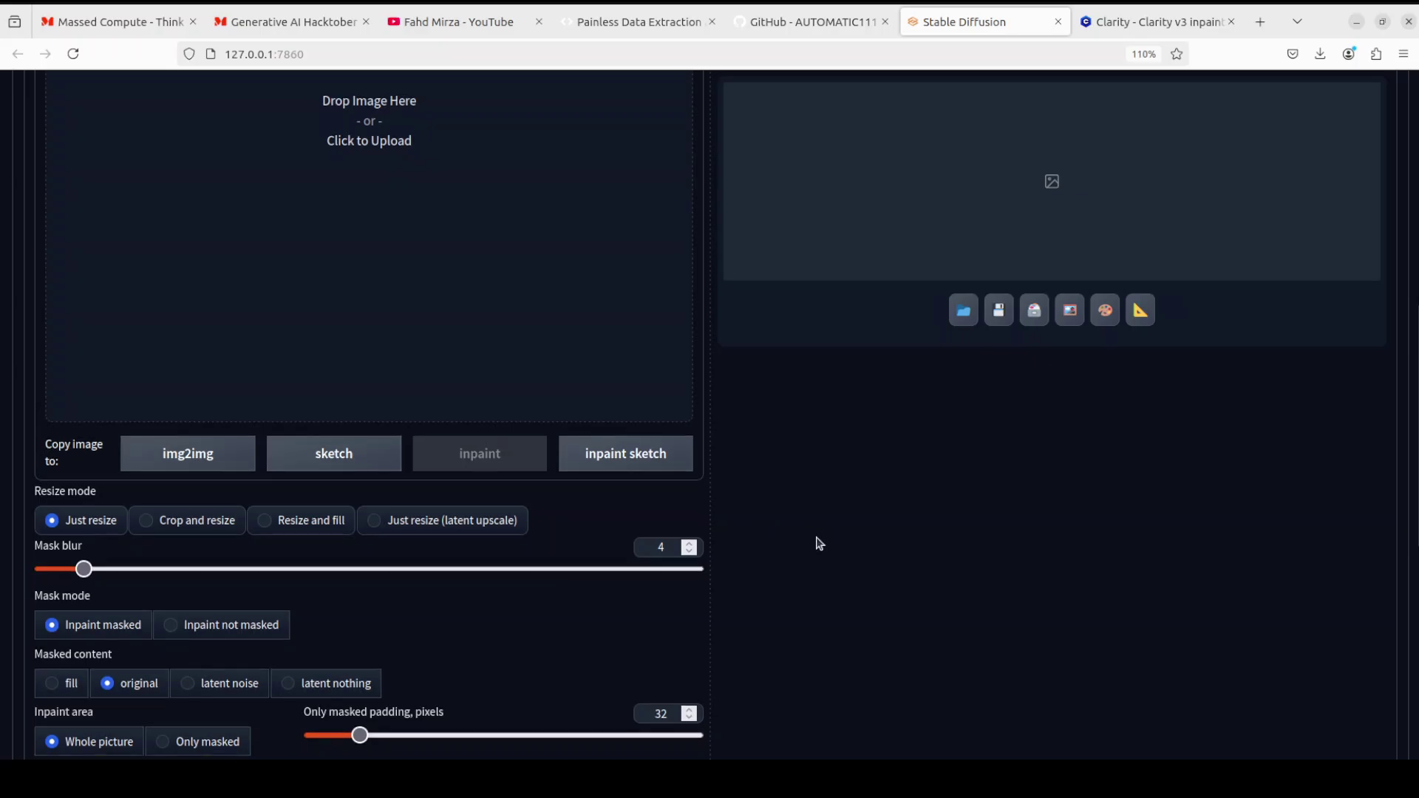
pyautogui.scroll(-4, 819, 544)
pyautogui.scroll(10, 822, 541)
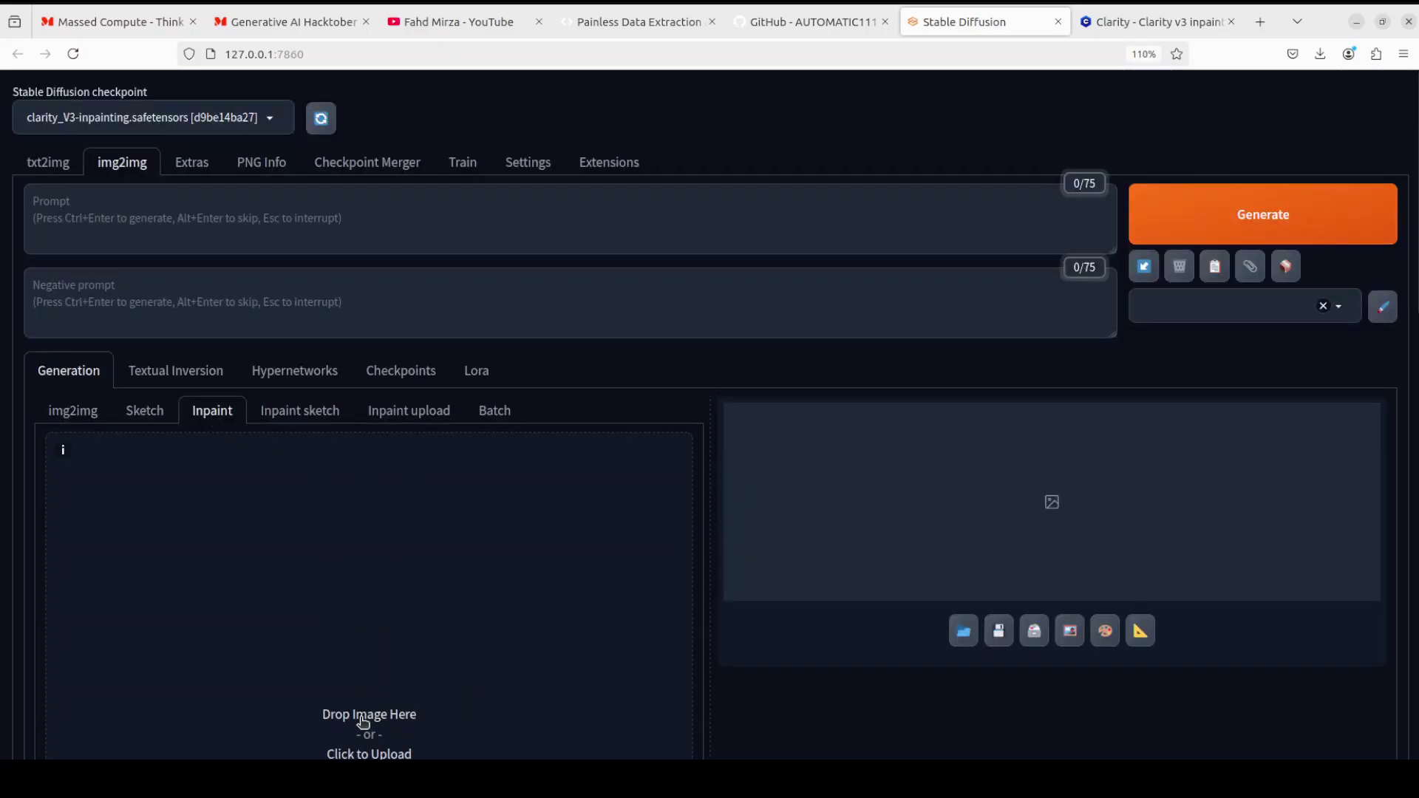
# Step: Upload the man's portrait photo from Home > images into the Inpaint canvas
pyautogui.click(364, 722)
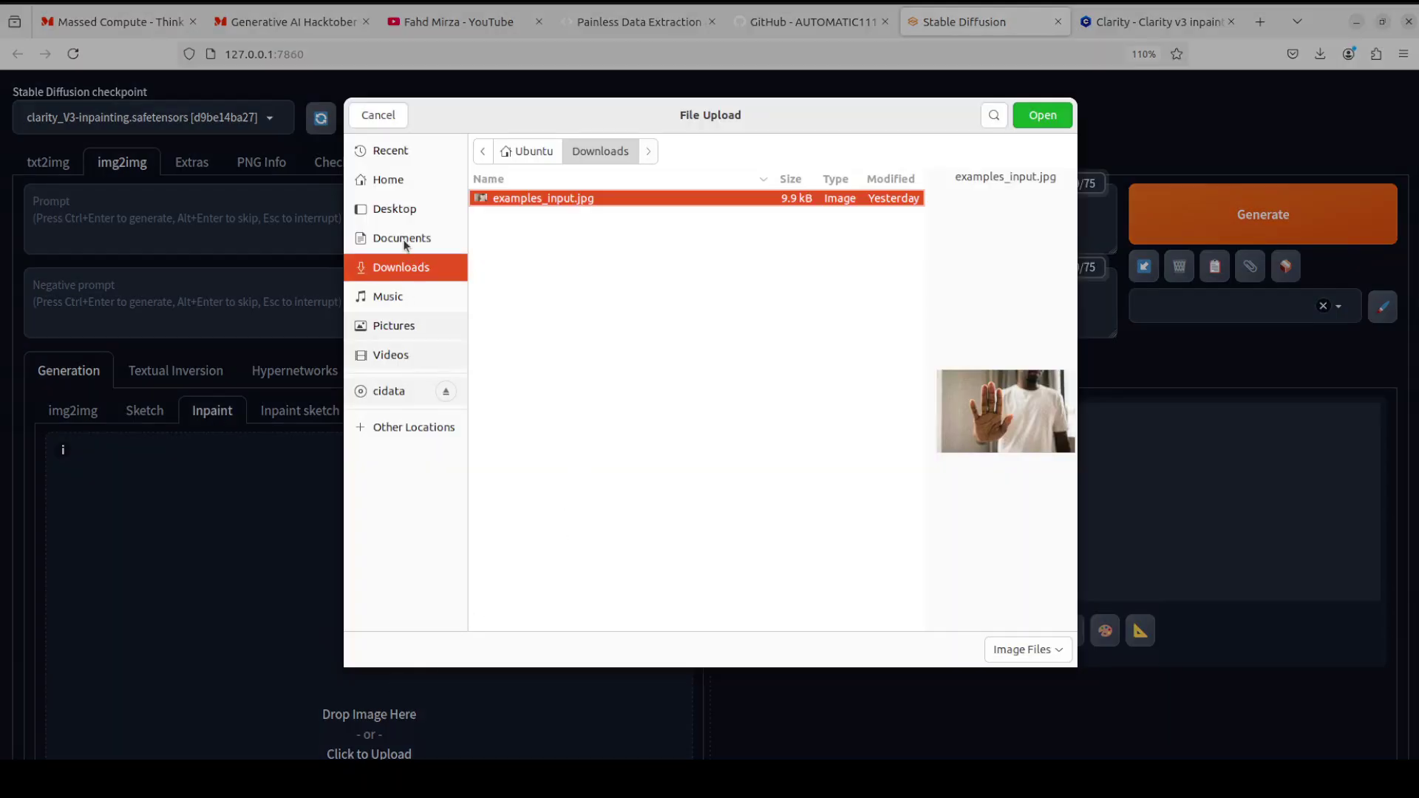
pyautogui.click(432, 182)
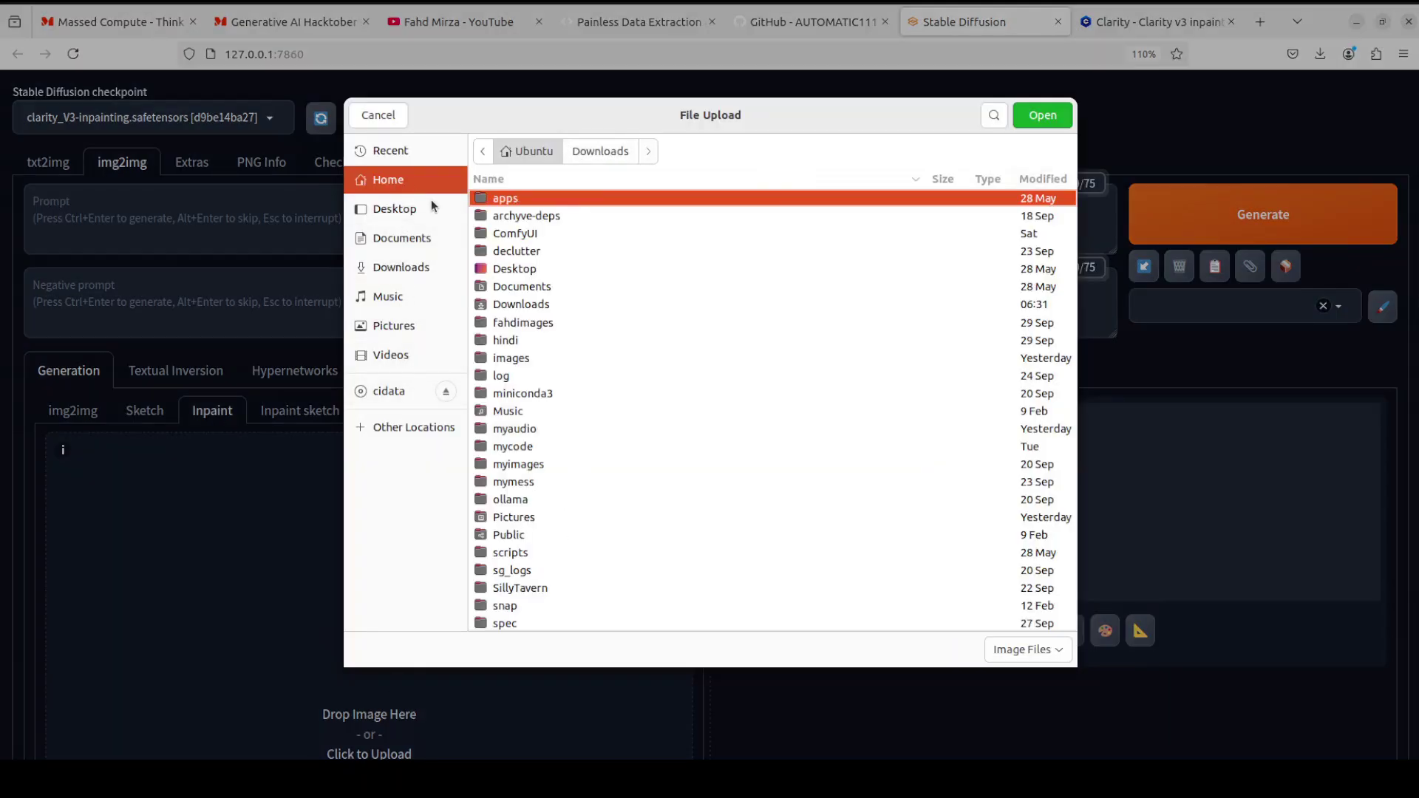
pyautogui.doubleClick(522, 359)
pyautogui.click(522, 359)
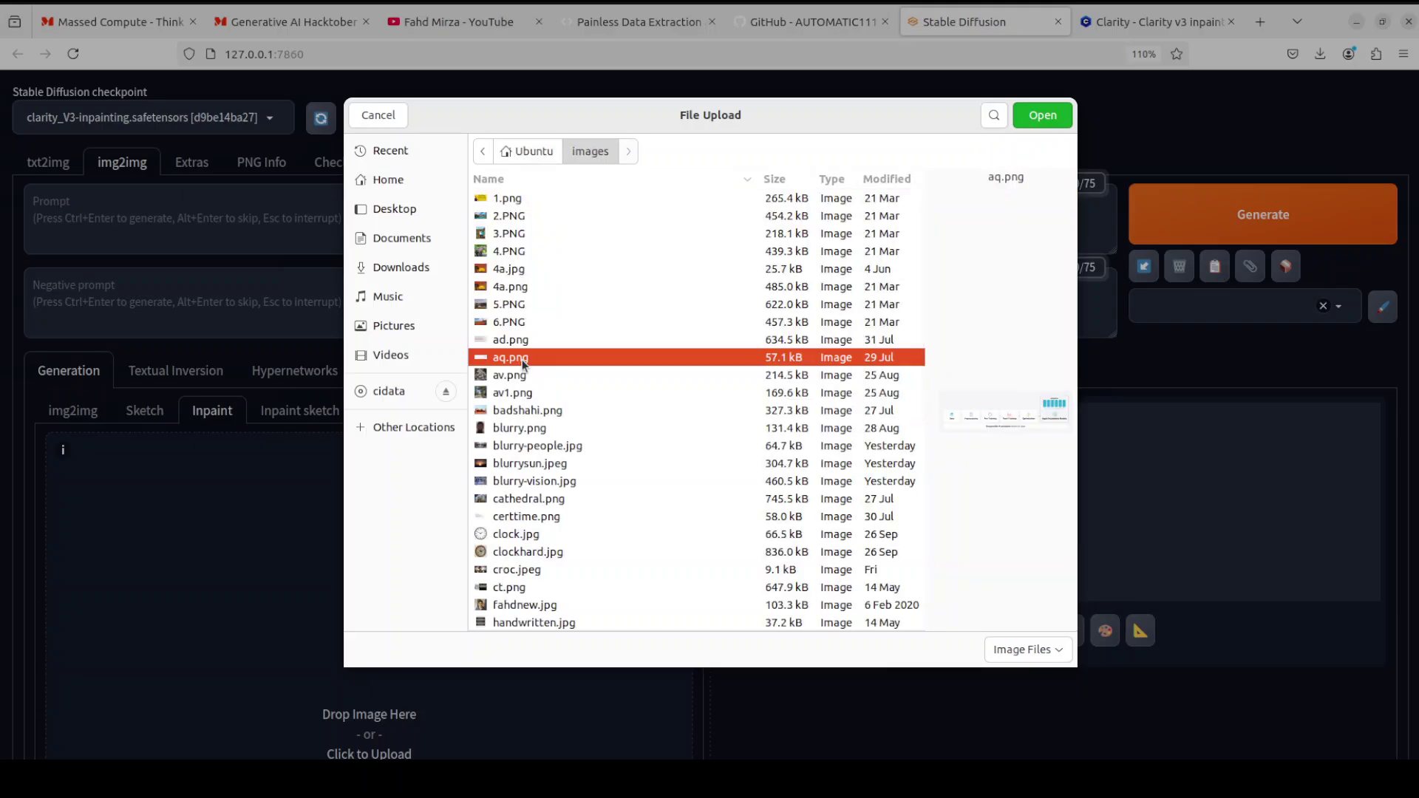
pyautogui.write('f')
pyautogui.doubleClick(535, 233)
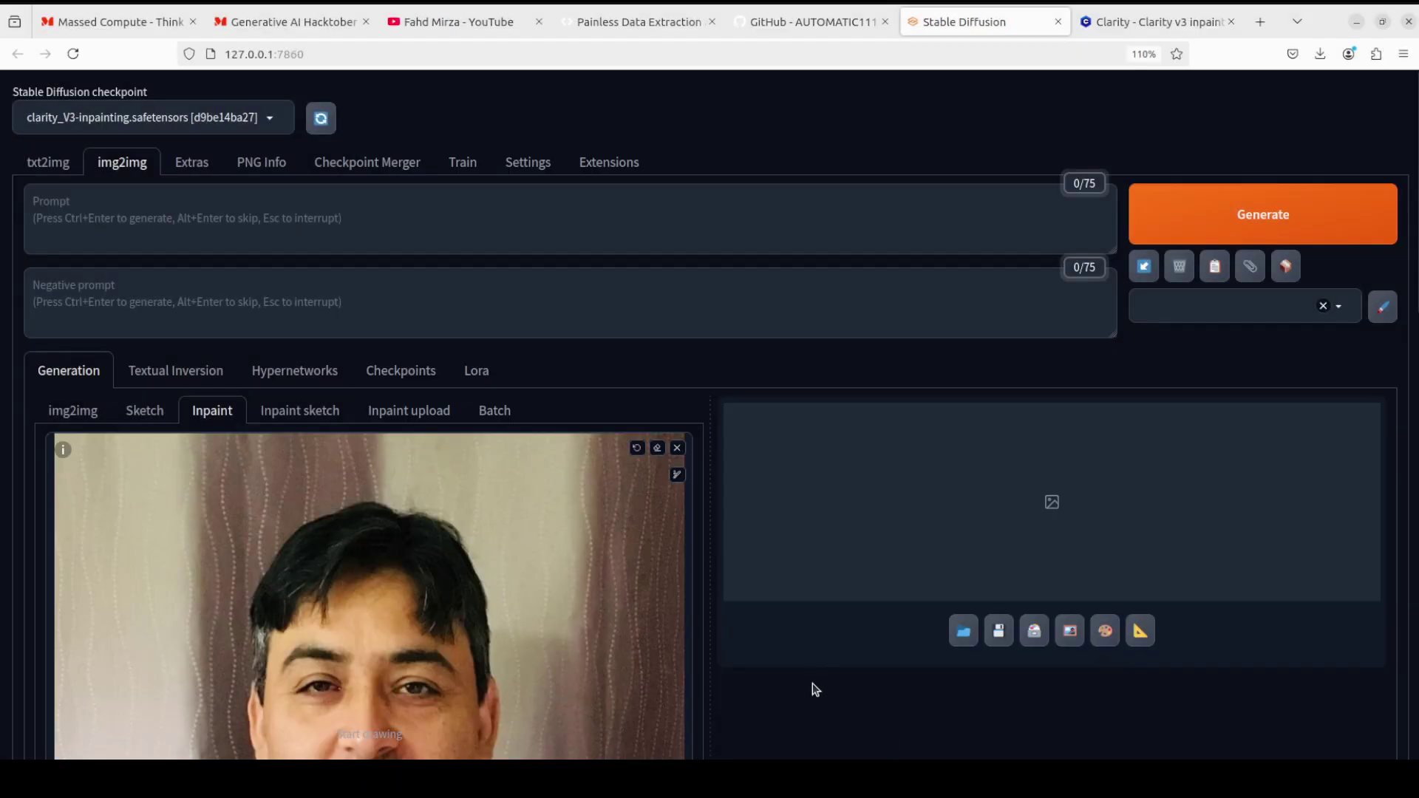
# Step: Increase the inpaint mask brush size
pyautogui.scroll(-4, 813, 685)
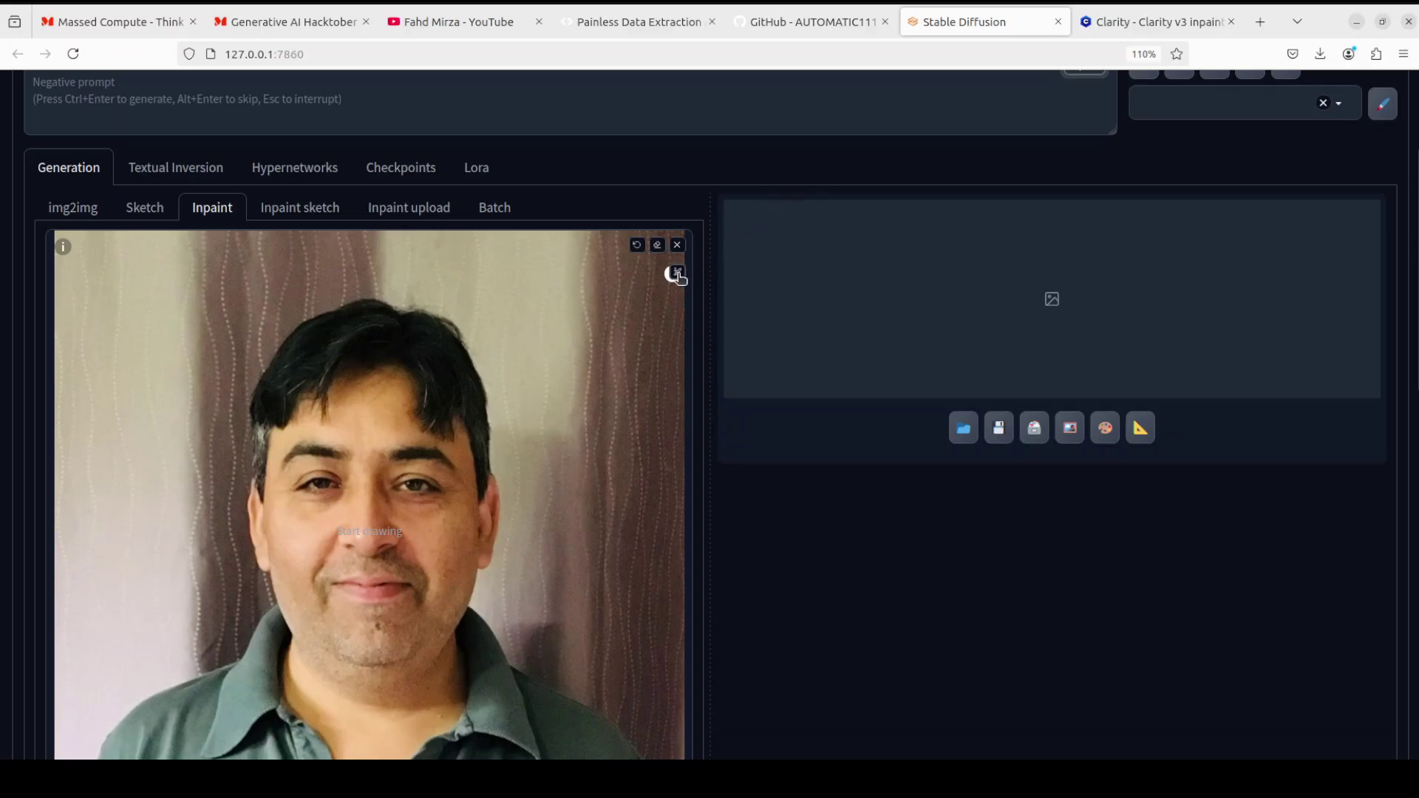
pyautogui.click(677, 273)
pyautogui.moveTo(566, 275); pyautogui.dragTo(581, 276)
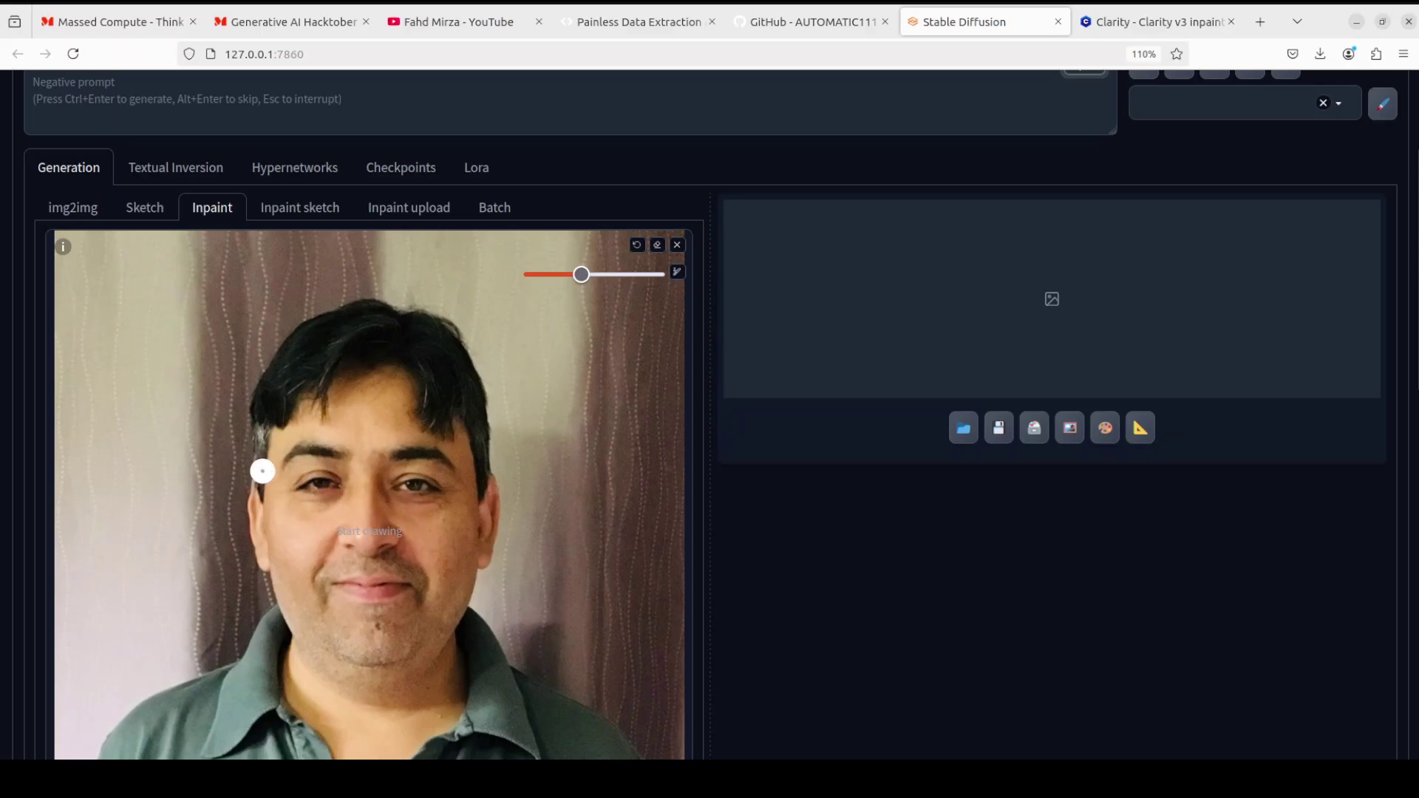
# Step: Paint a white mask band across both of the man's eyes
pyautogui.moveTo(287, 462)
pyautogui.mouseDown()
pyautogui.moveTo(485, 468)
pyautogui.moveTo(459, 482)
pyautogui.moveTo(238, 485)
pyautogui.moveTo(491, 488)
pyautogui.moveTo(480, 473)
pyautogui.moveTo(248, 470)
pyautogui.moveTo(469, 458)
pyautogui.moveTo(448, 510)
pyautogui.moveTo(440, 497)
pyautogui.moveTo(285, 493)
pyautogui.mouseUp()
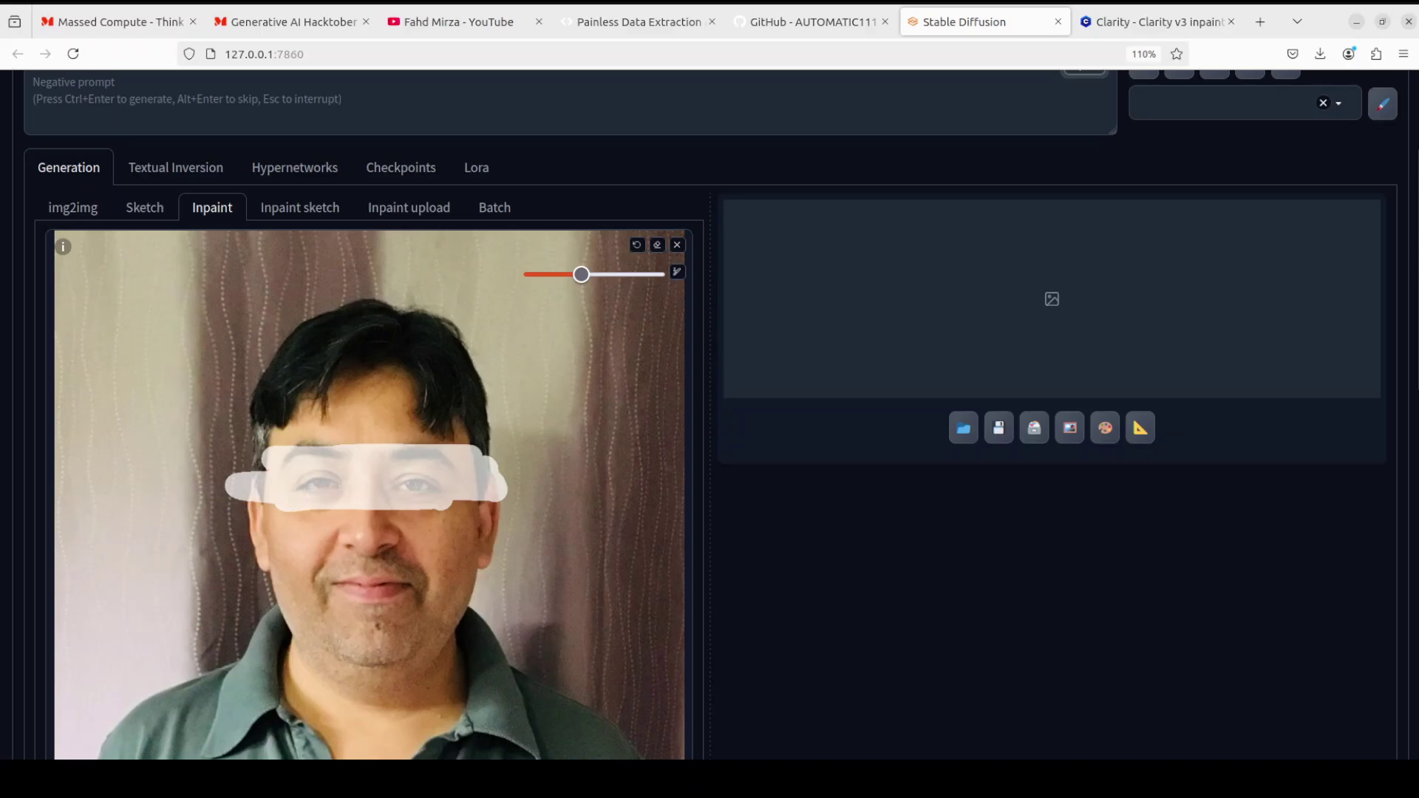
pyautogui.scroll(2, 709, 414)
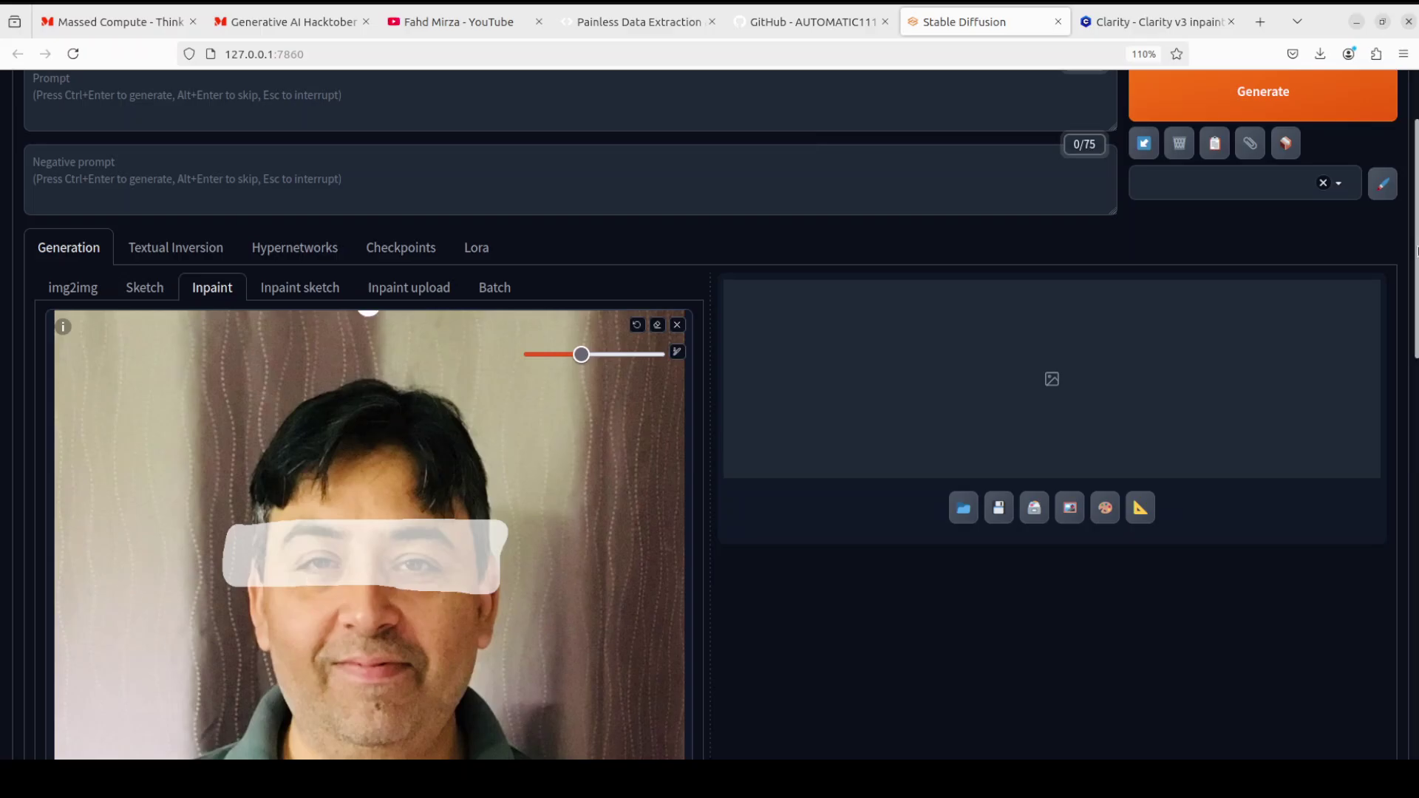
# Step: Generate with prompt 'Black sunglasses, stylish' and negative prompt 'ugly, blurry, deformed'
pyautogui.scroll(2, 954, 291)
pyautogui.click(197, 187)
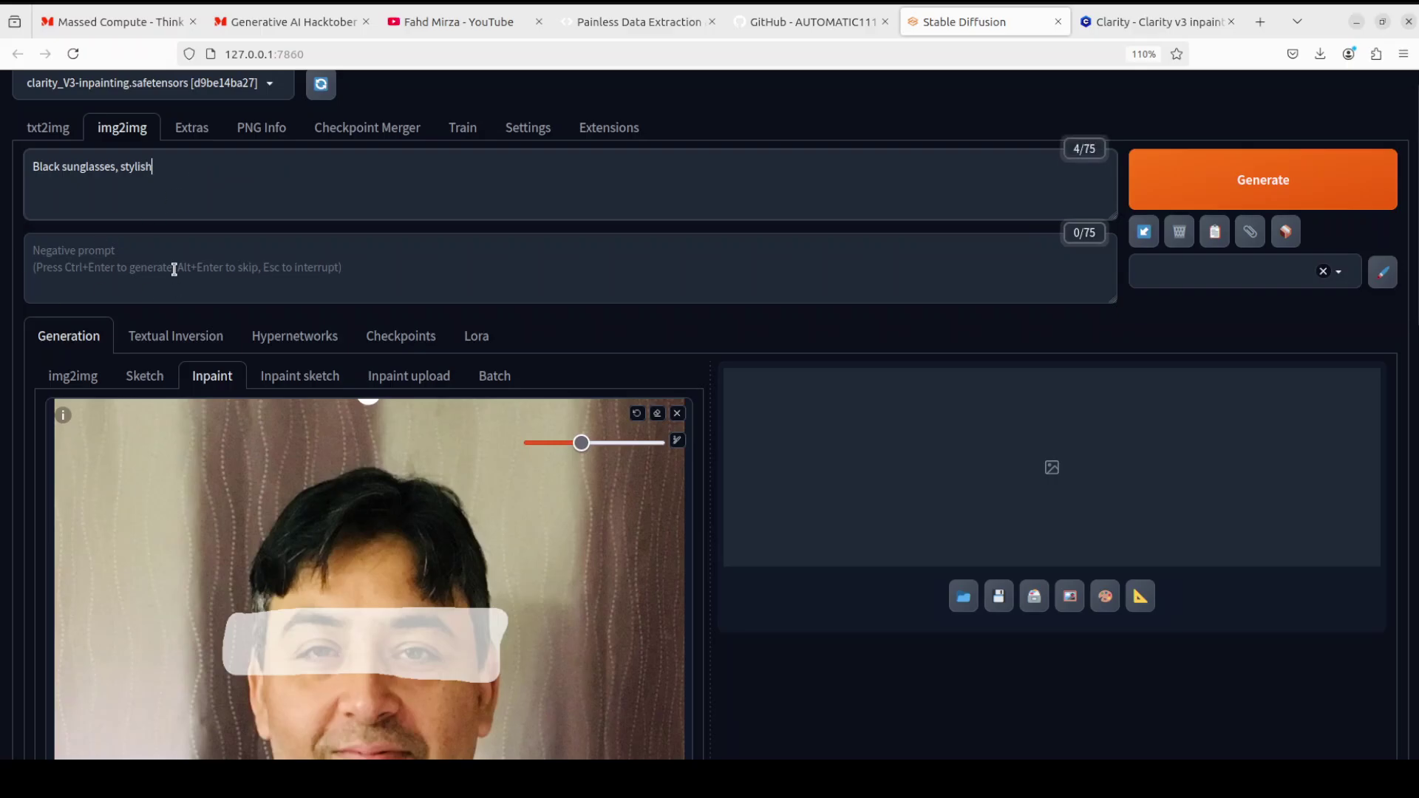
pyautogui.click(174, 269)
pyautogui.write('ugle,')
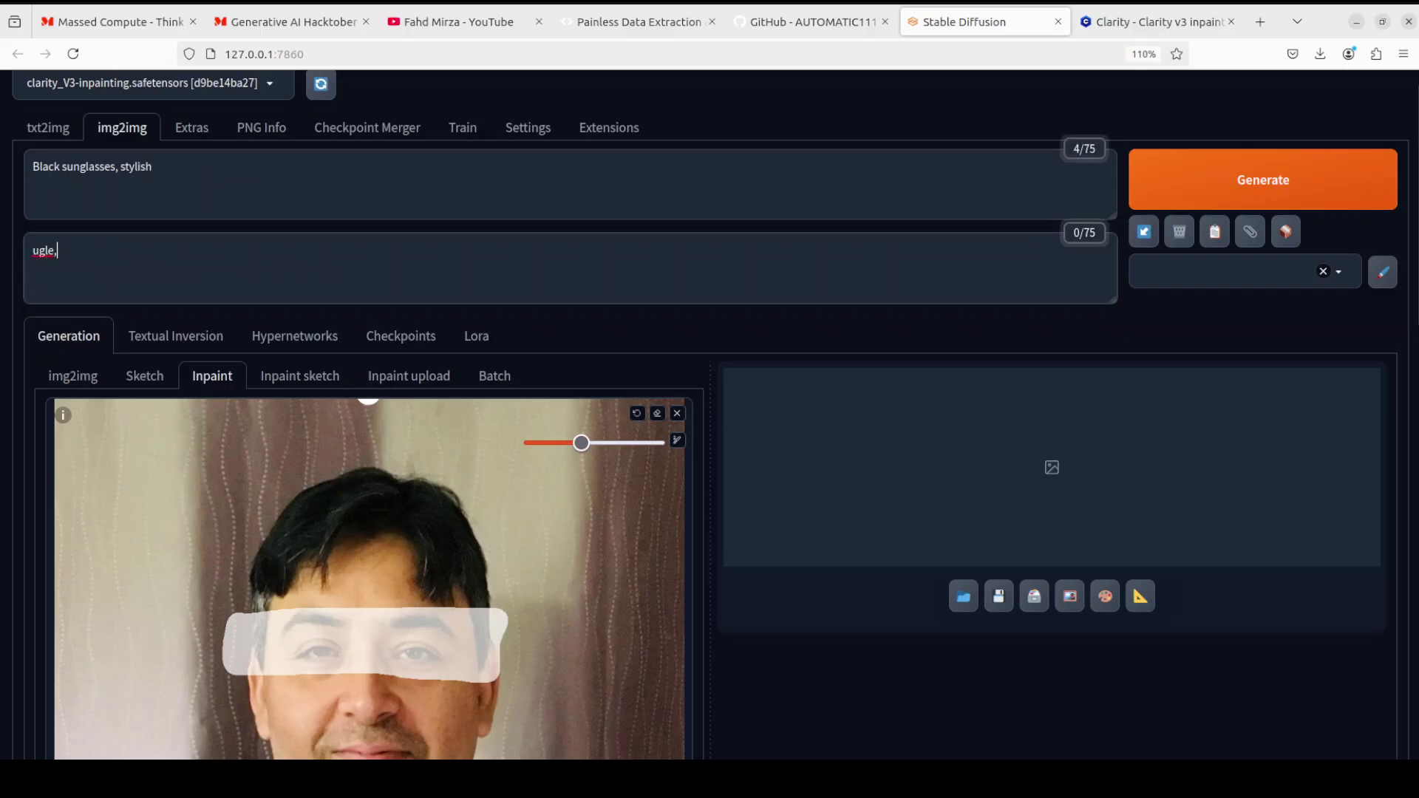
pyautogui.press('BackSpace')
pyautogui.press('BackSpace')
pyautogui.write('y, blurry, deformed')
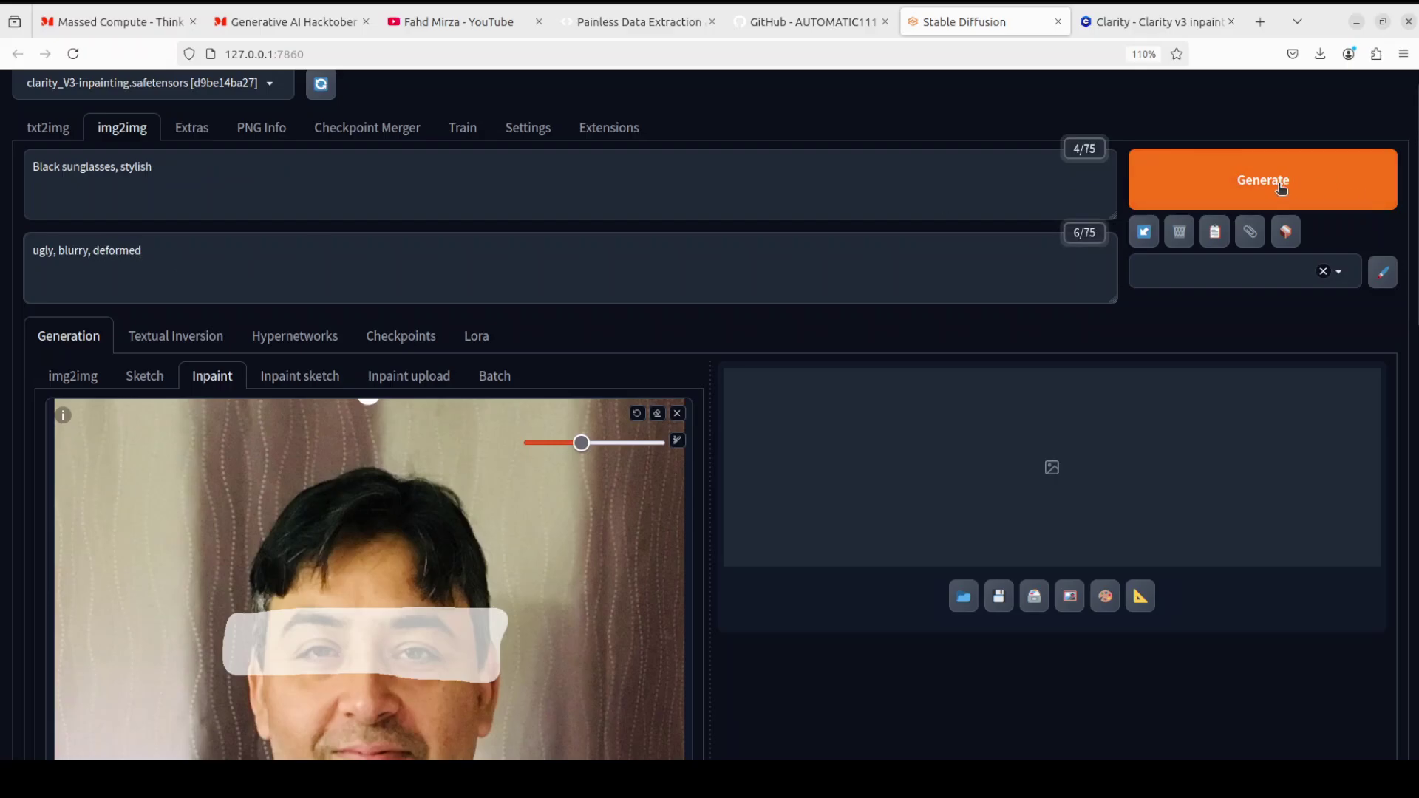
pyautogui.click(1281, 186)
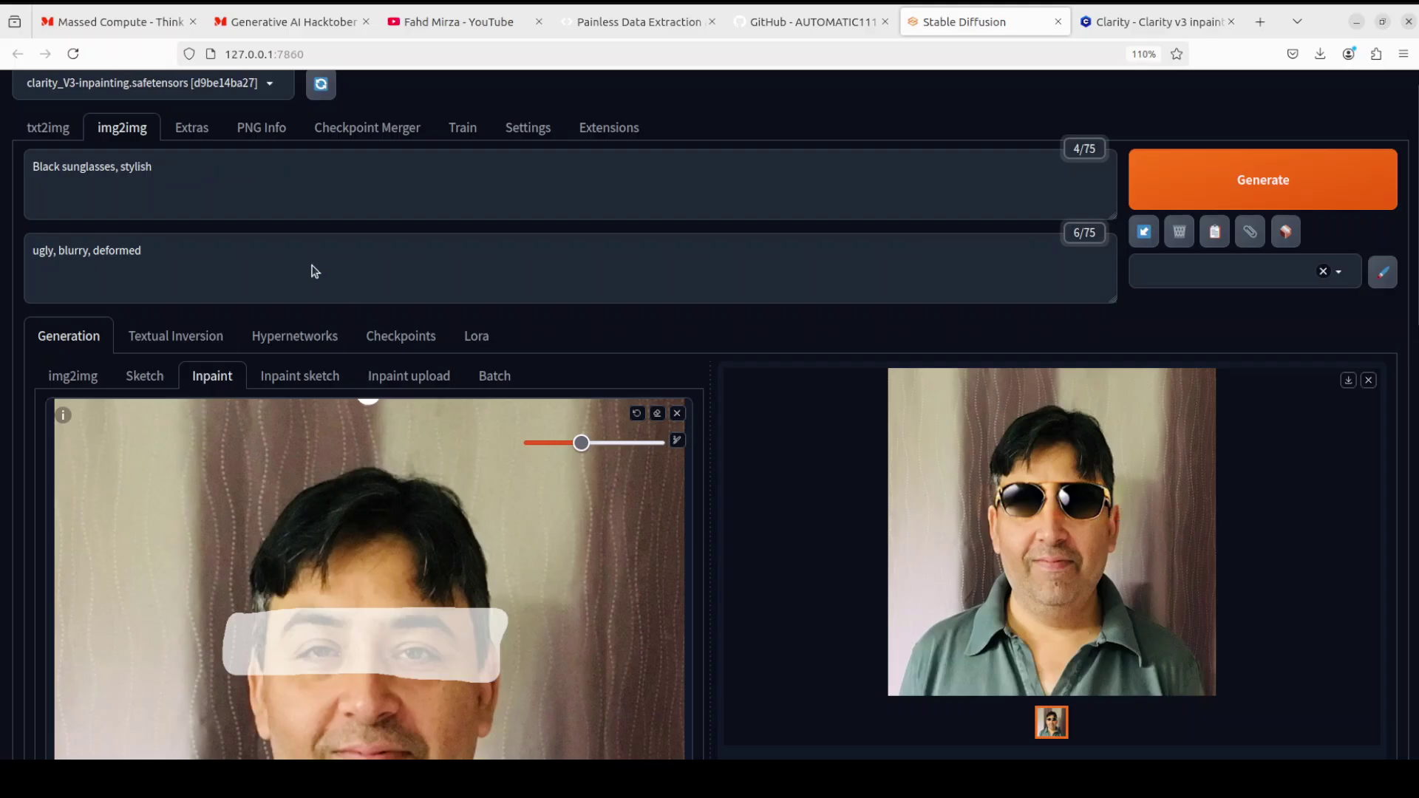
# Step: Change 'Black' to 'blue' in the prompt and regenerate the sunglasses inpaint
pyautogui.doubleClick(55, 168)
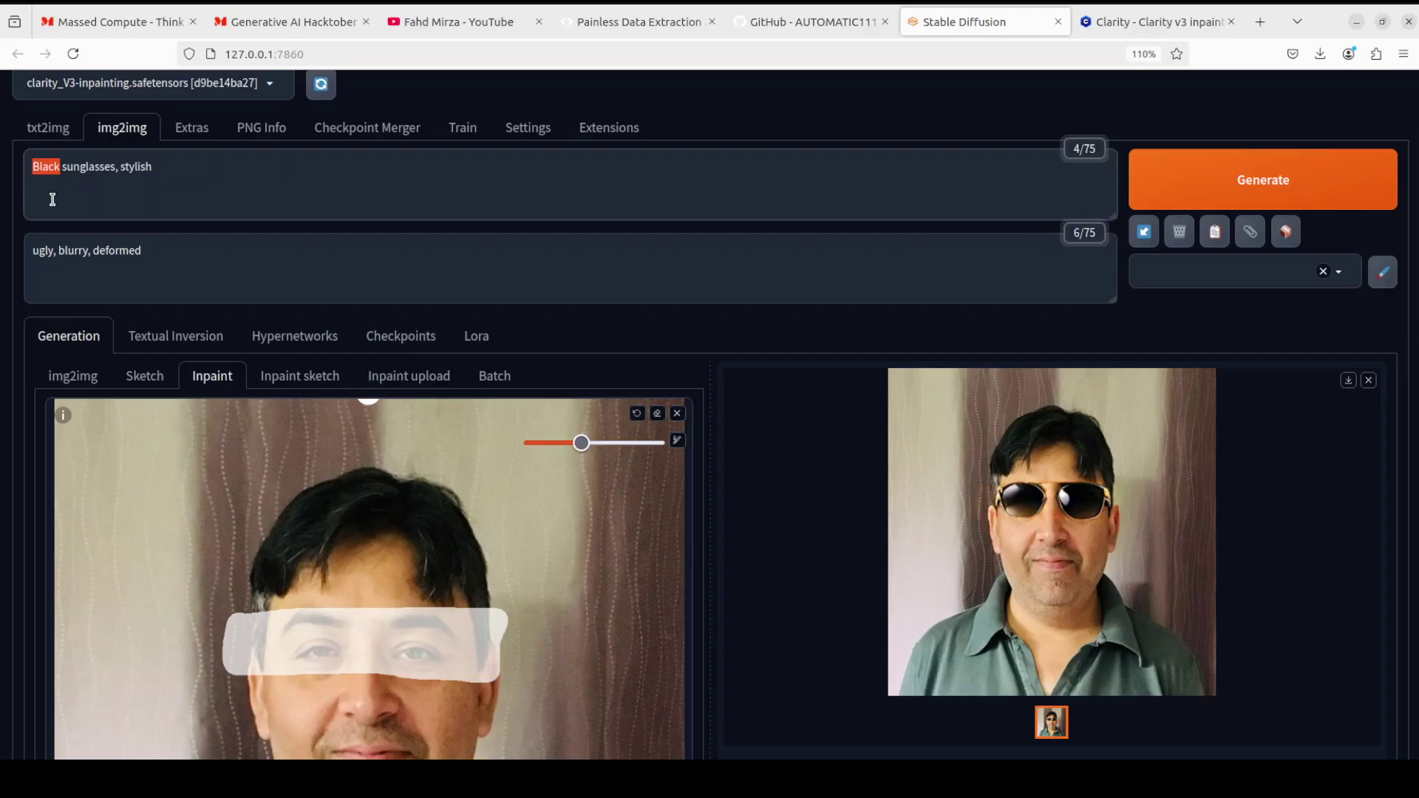
pyautogui.write('blue')
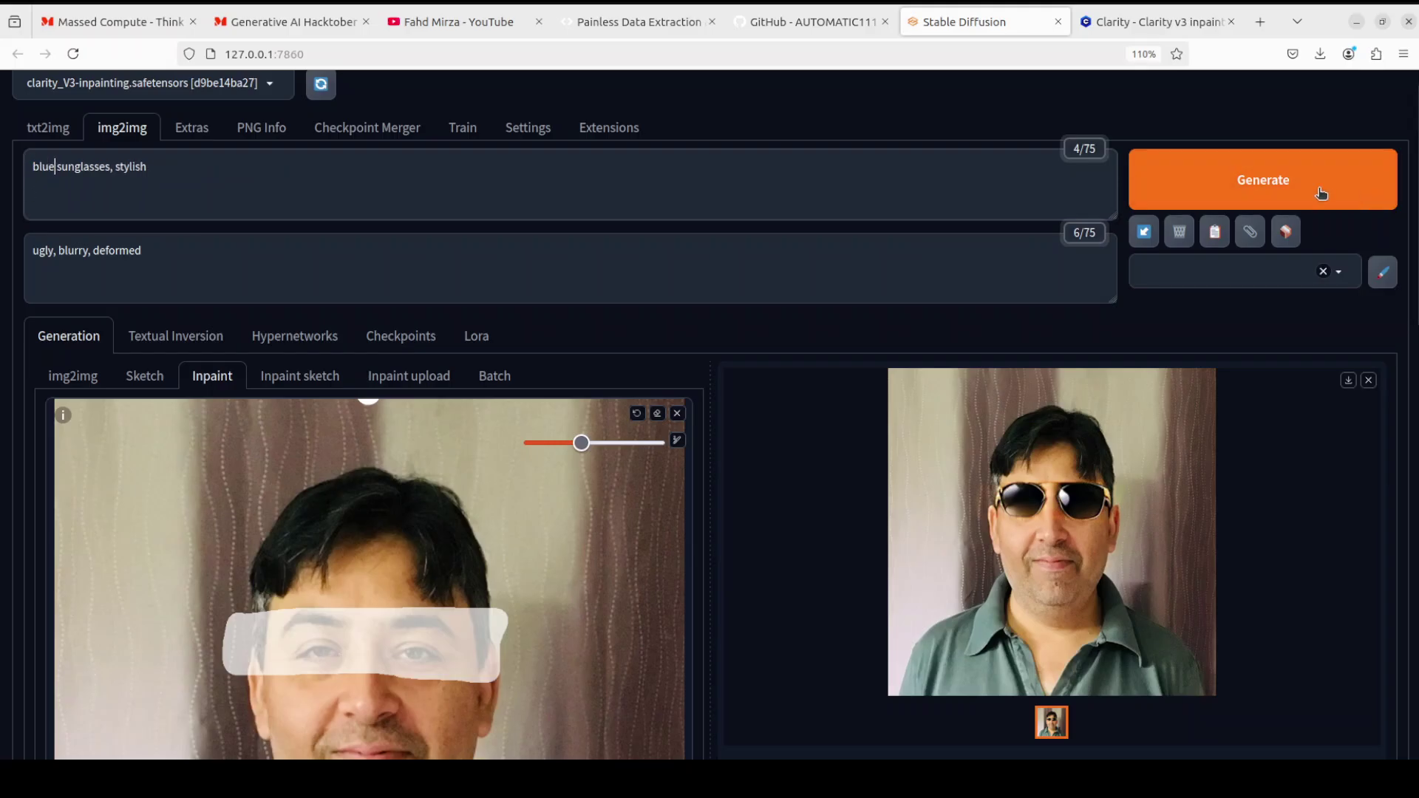
pyautogui.hotkey('ctrl', 'Return')
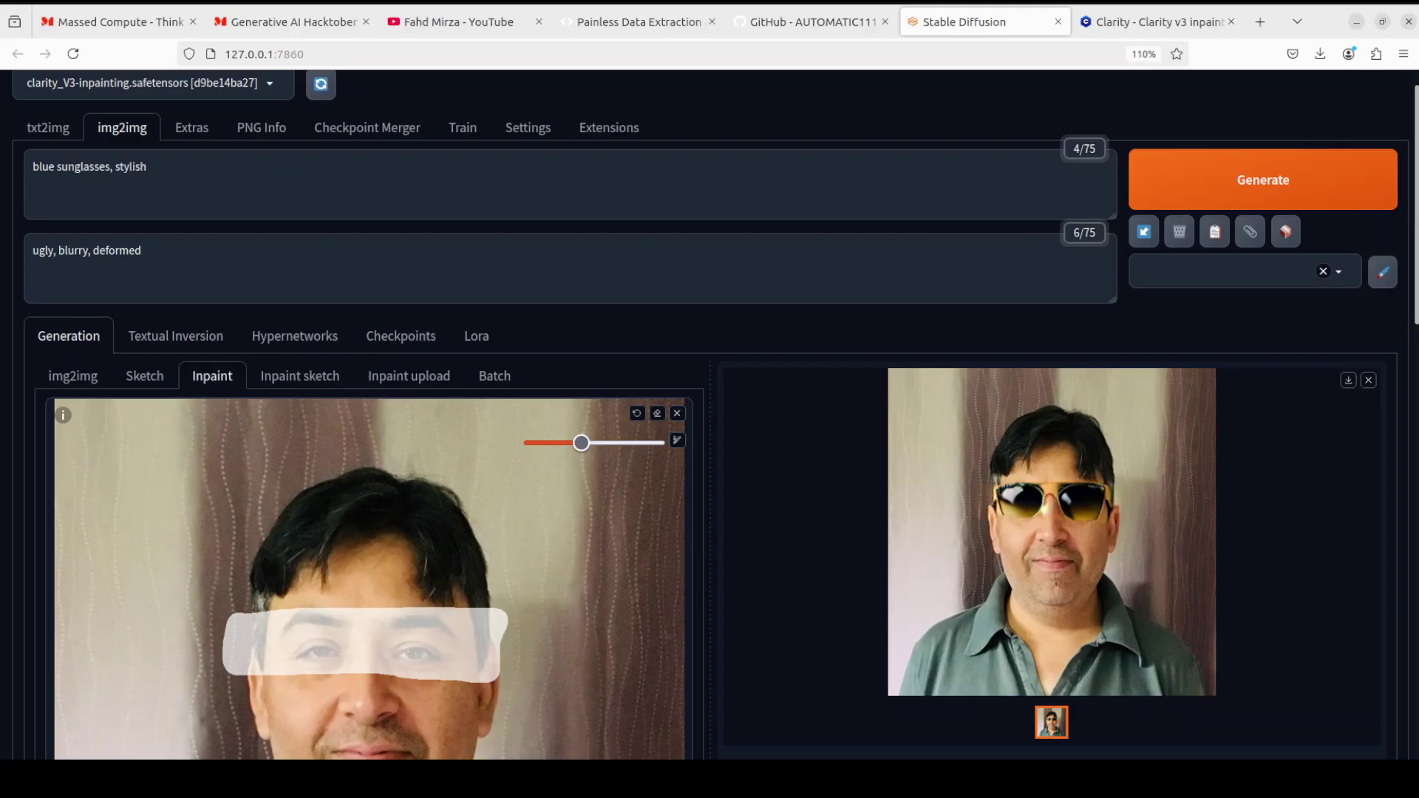
pyautogui.scroll(-5, 1416, 209)
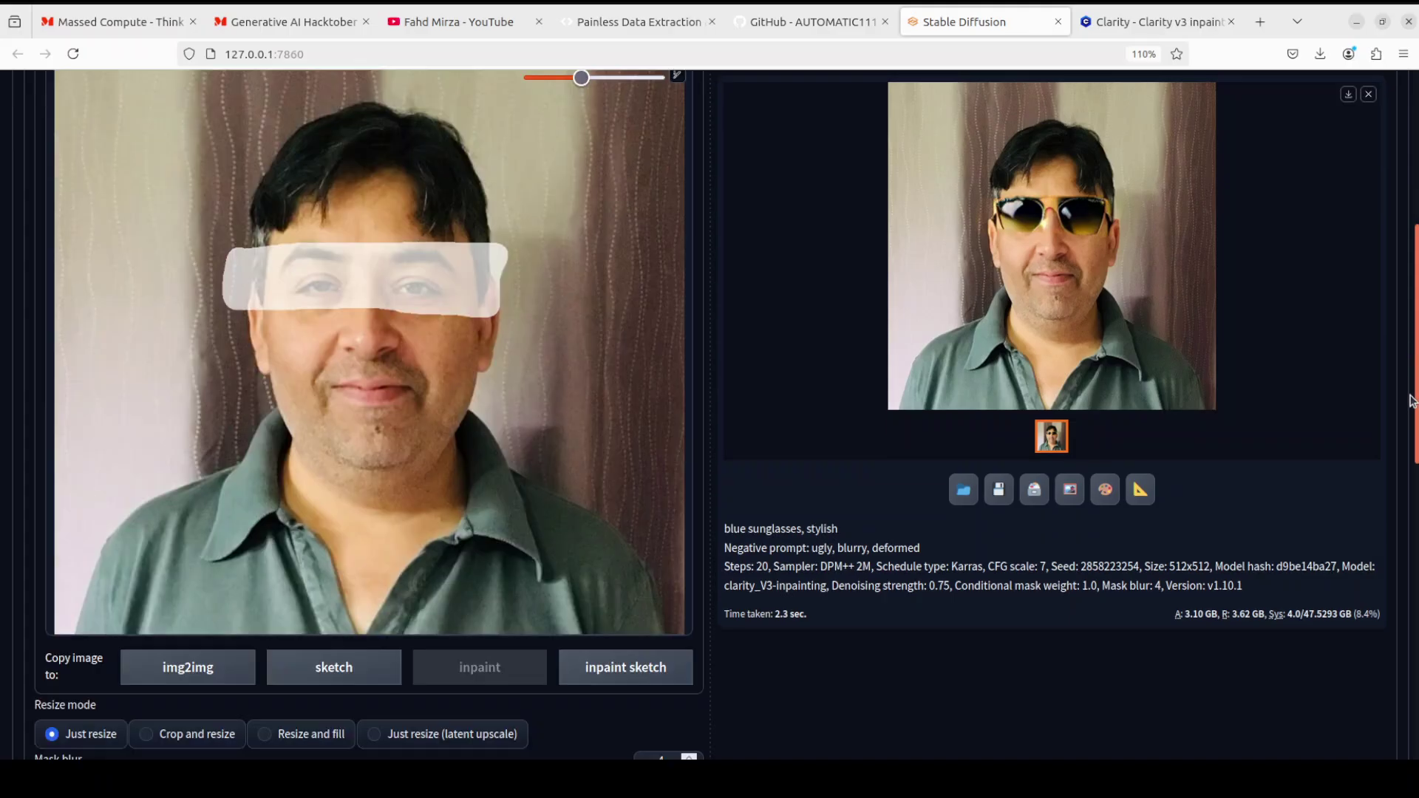
# Step: Try Mask mode 'Inpaint not masked', then switch back to 'Inpaint masked'
pyautogui.moveTo(1410, 400); pyautogui.dragTo(1417, 597)
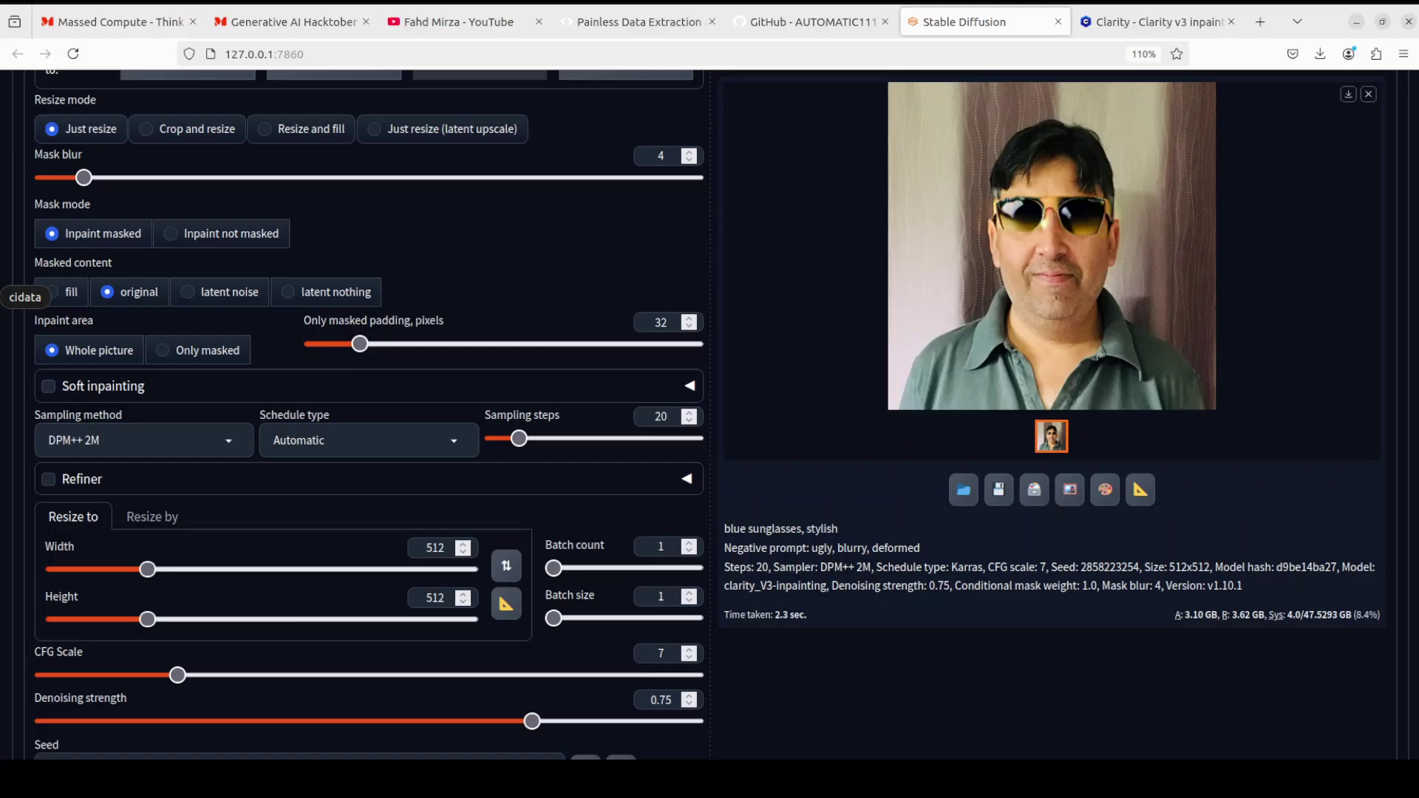
pyautogui.click(170, 235)
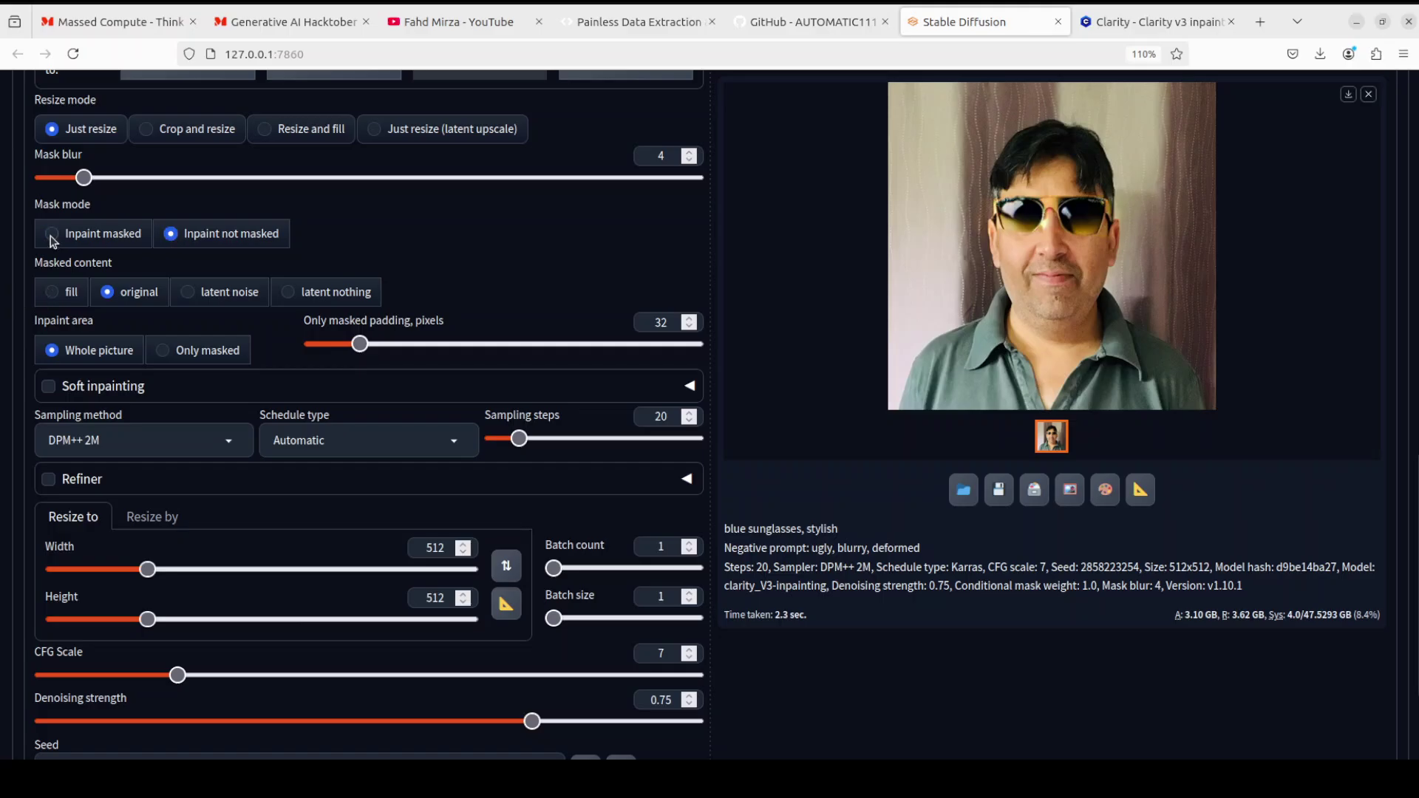
pyautogui.click(51, 235)
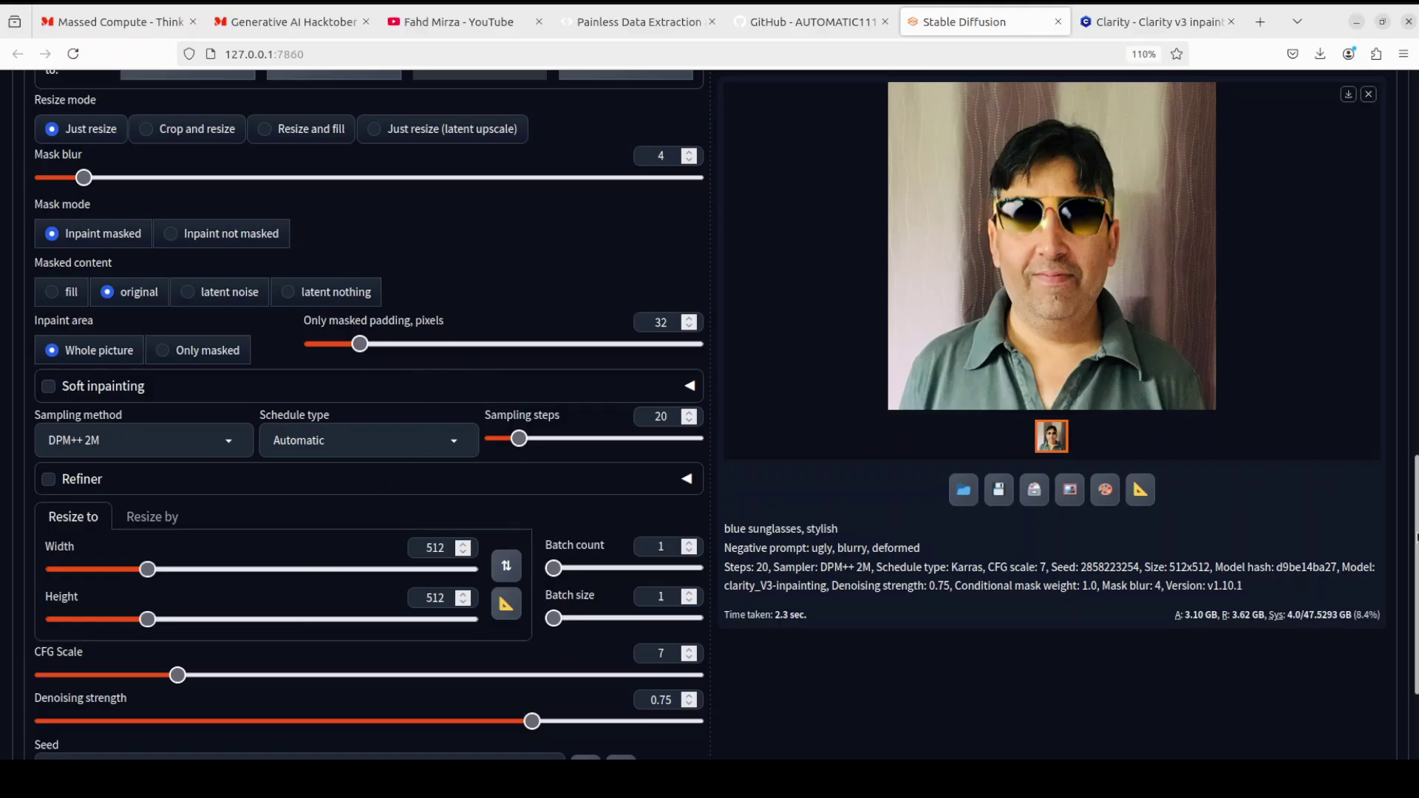
pyautogui.scroll(-3, 338, 477)
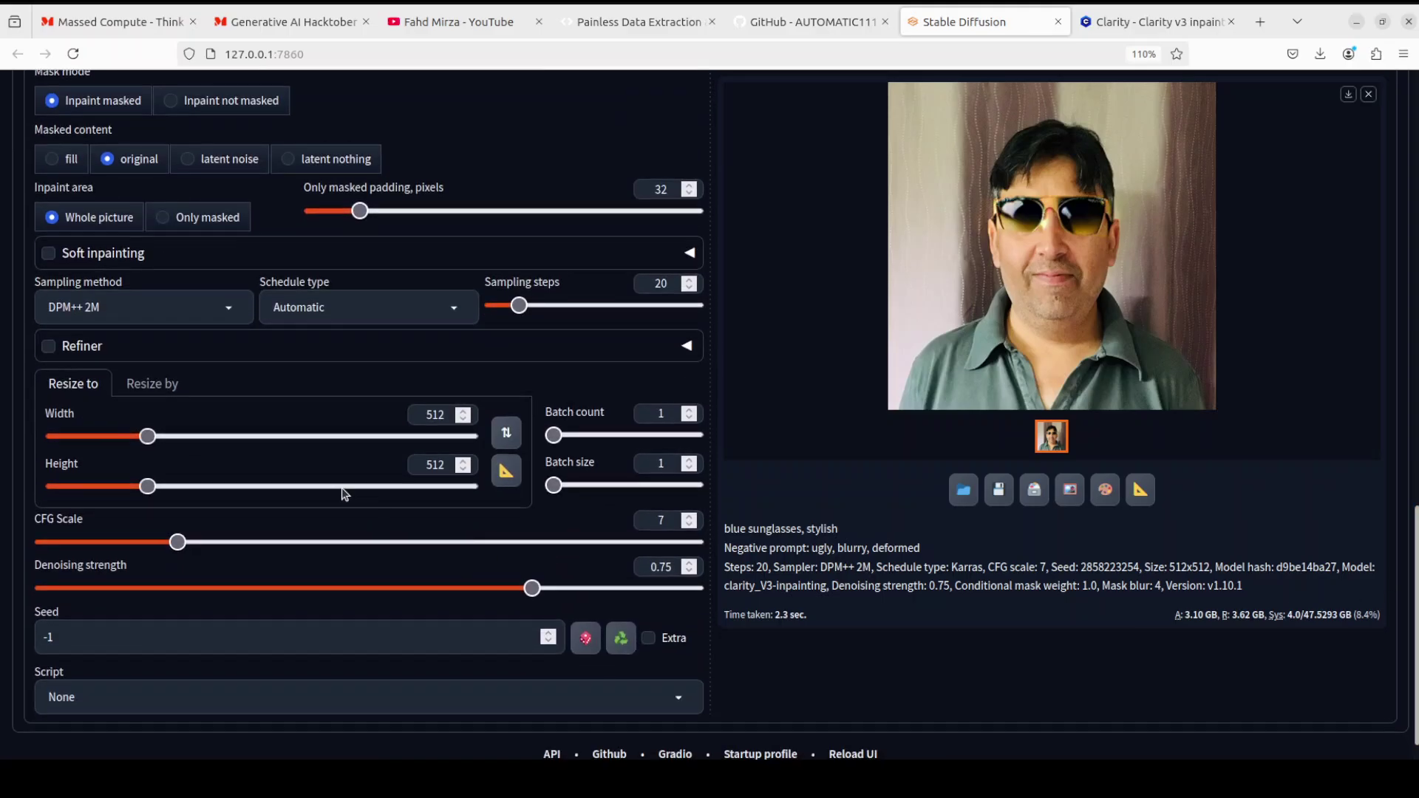
pyautogui.click(229, 316)
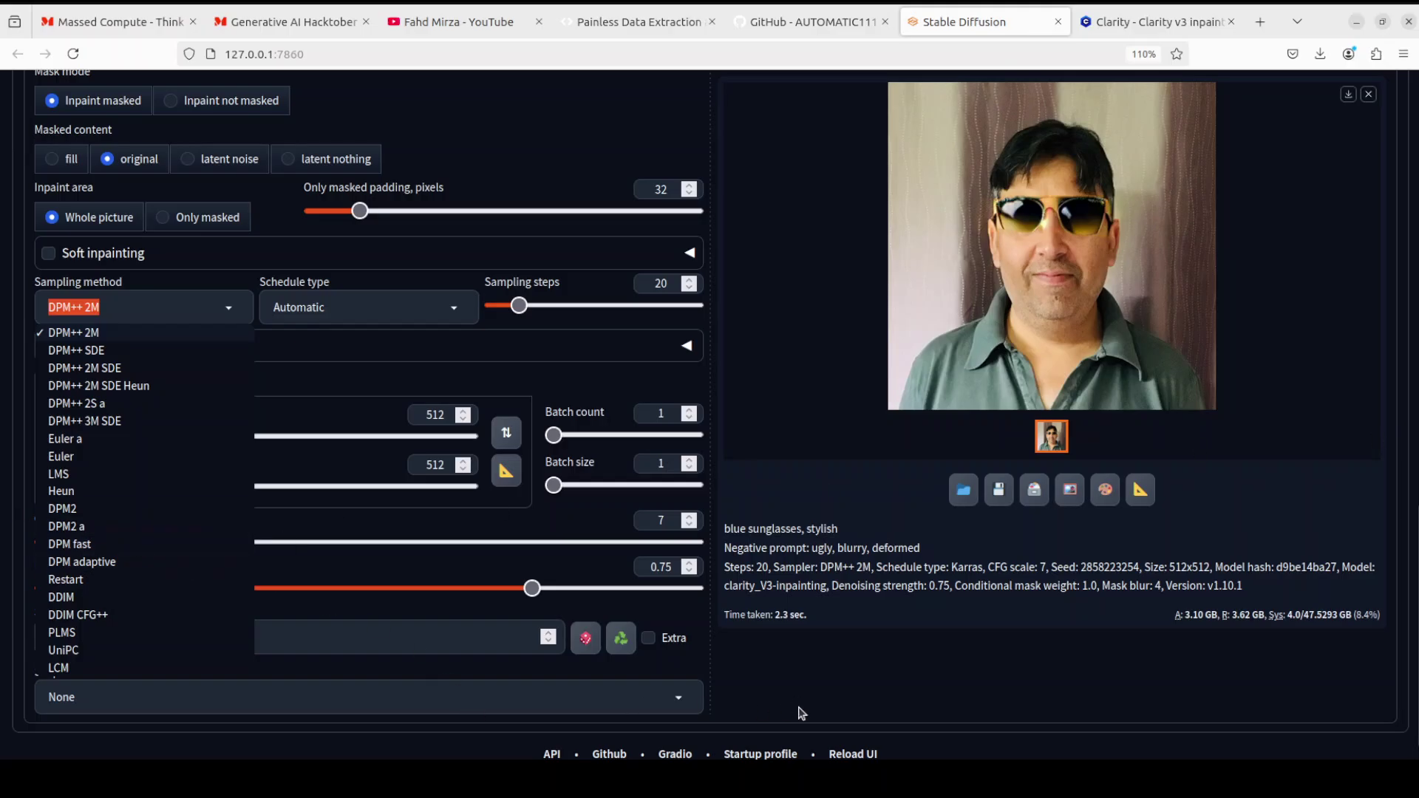
pyautogui.click(804, 714)
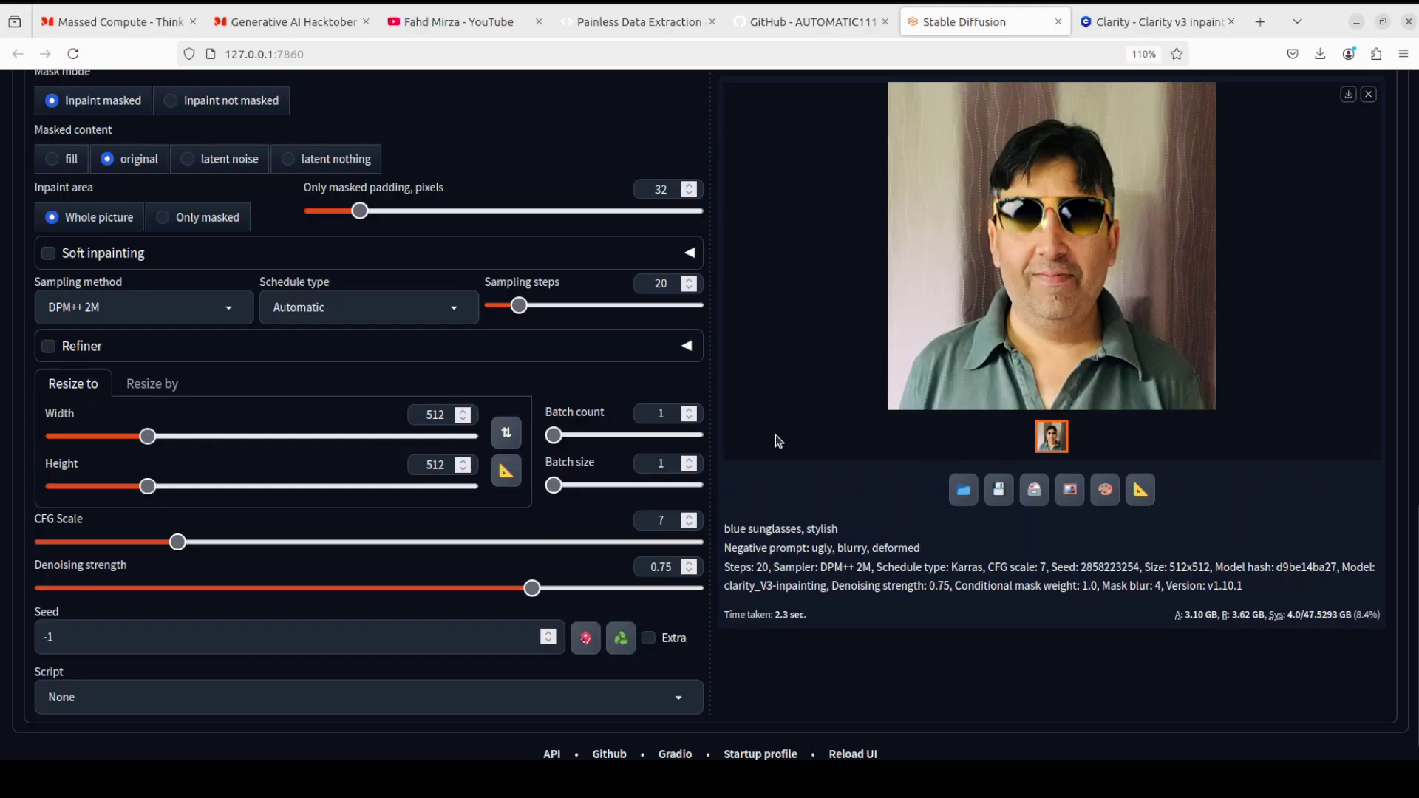
# Step: Replace the sunglasses prompt with 'smiling' and generate a new inpainted portrait
pyautogui.scroll(3, 776, 436)
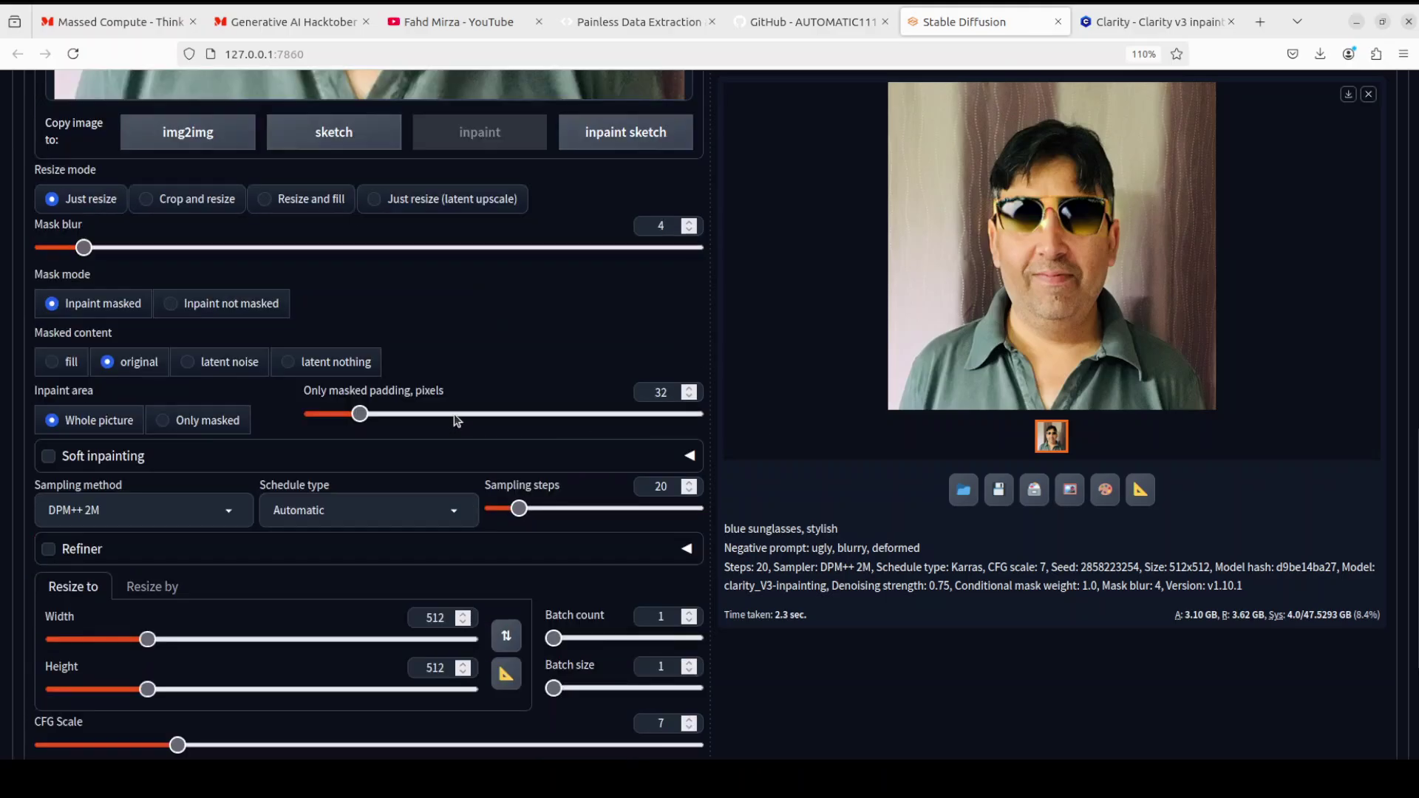
pyautogui.scroll(3, 466, 423)
pyautogui.scroll(8, 469, 421)
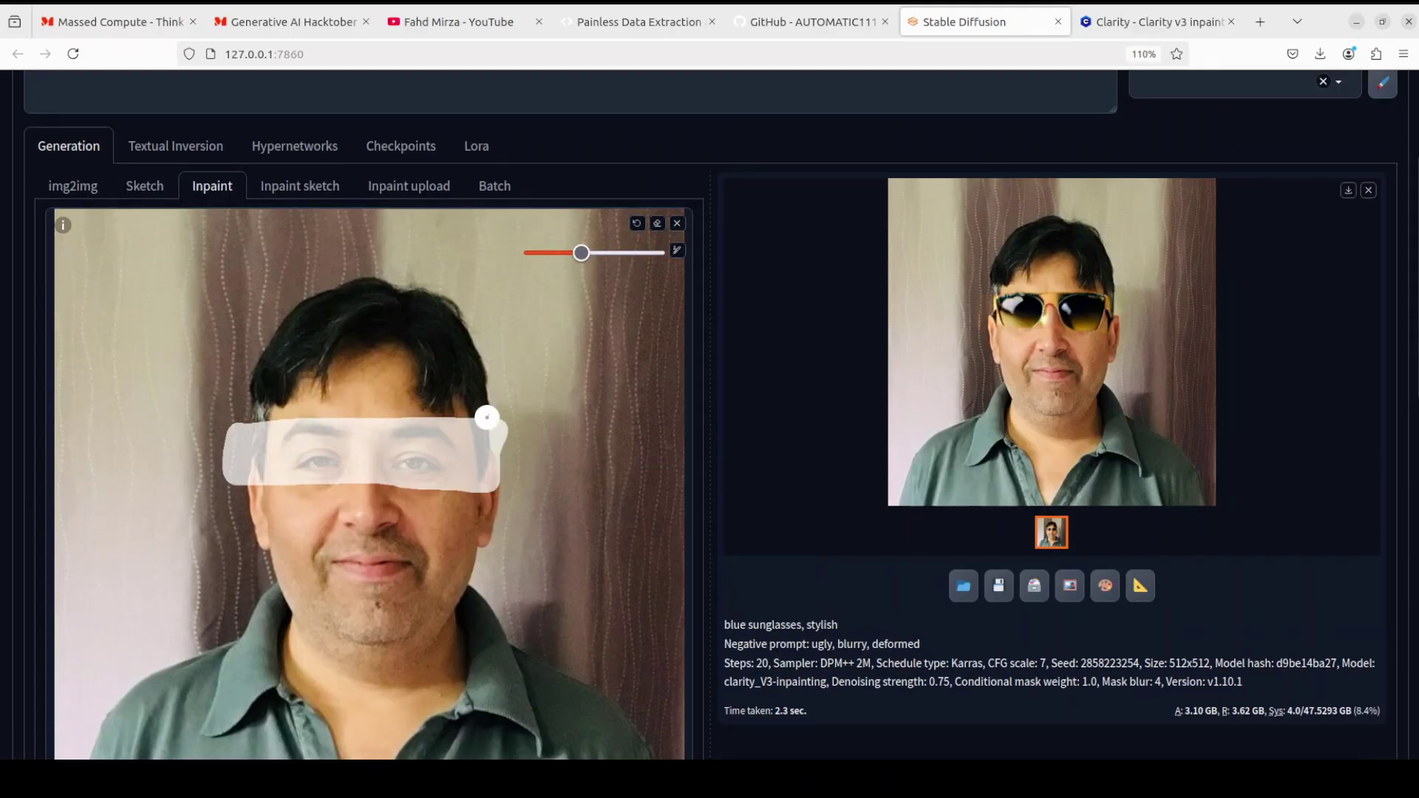
pyautogui.scroll(4, 488, 419)
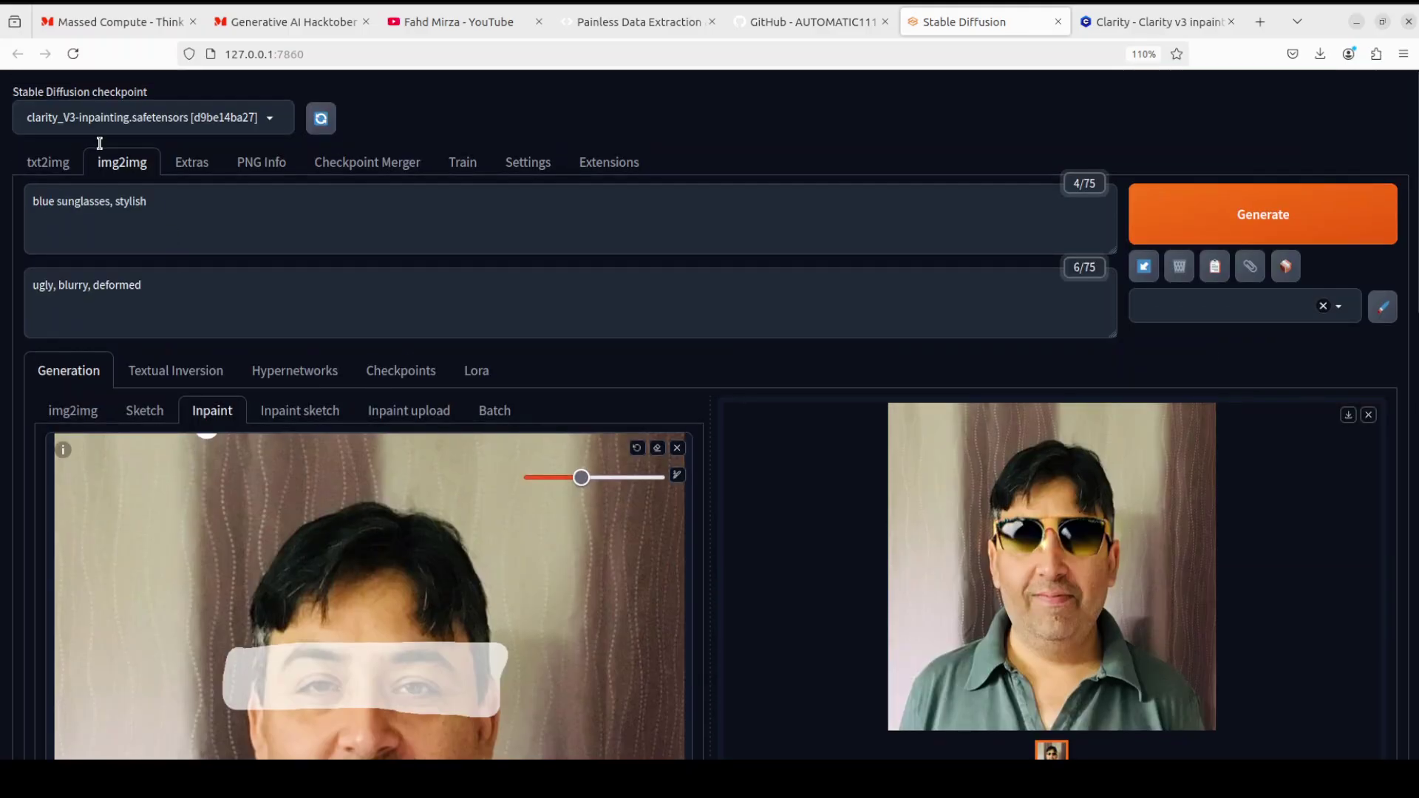
pyautogui.moveTo(168, 205); pyautogui.dragTo(30, 201)
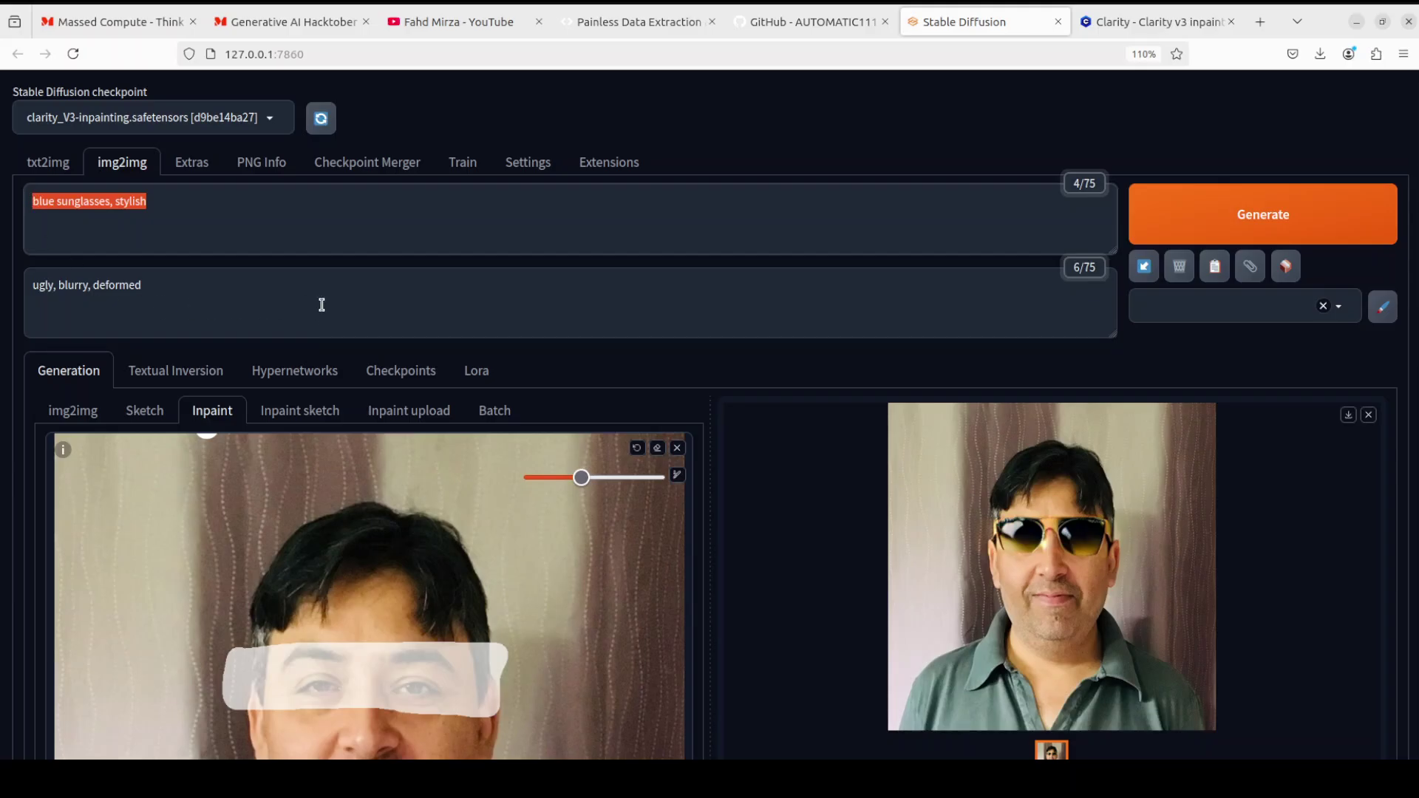
pyautogui.write('smiling')
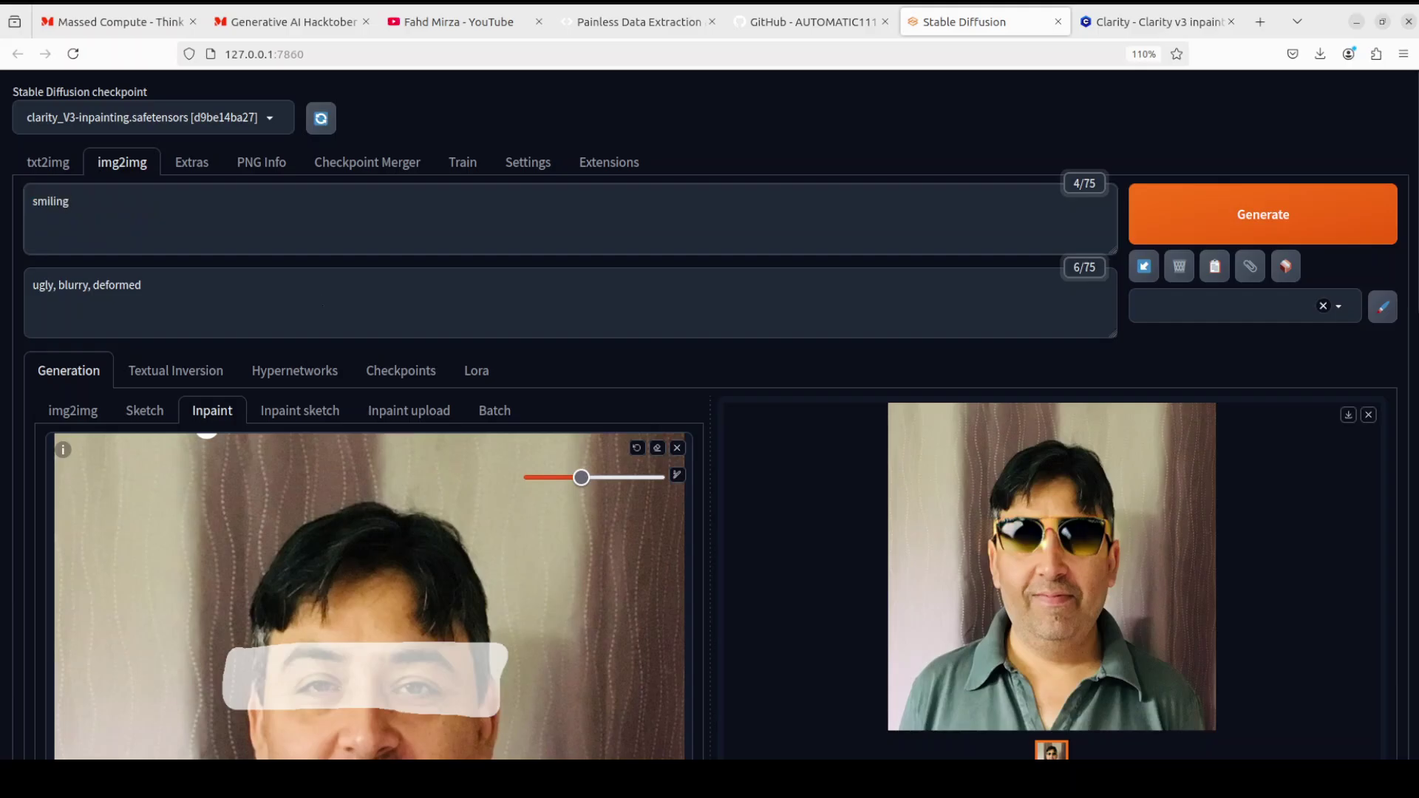
pyautogui.click(1249, 218)
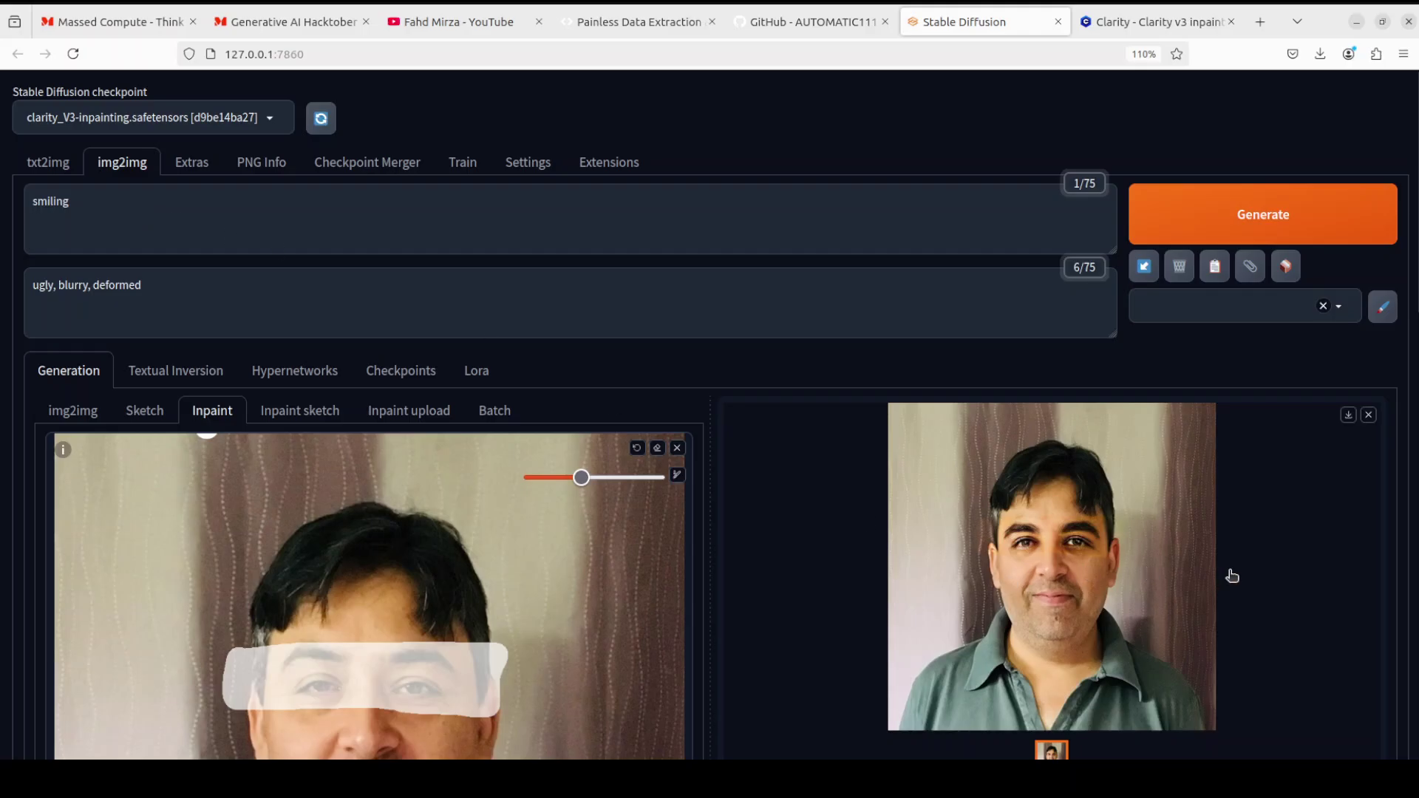
# Step: Append ', sunglasses' to the prompt and generate the smiling-with-sunglasses version
pyautogui.click(165, 214)
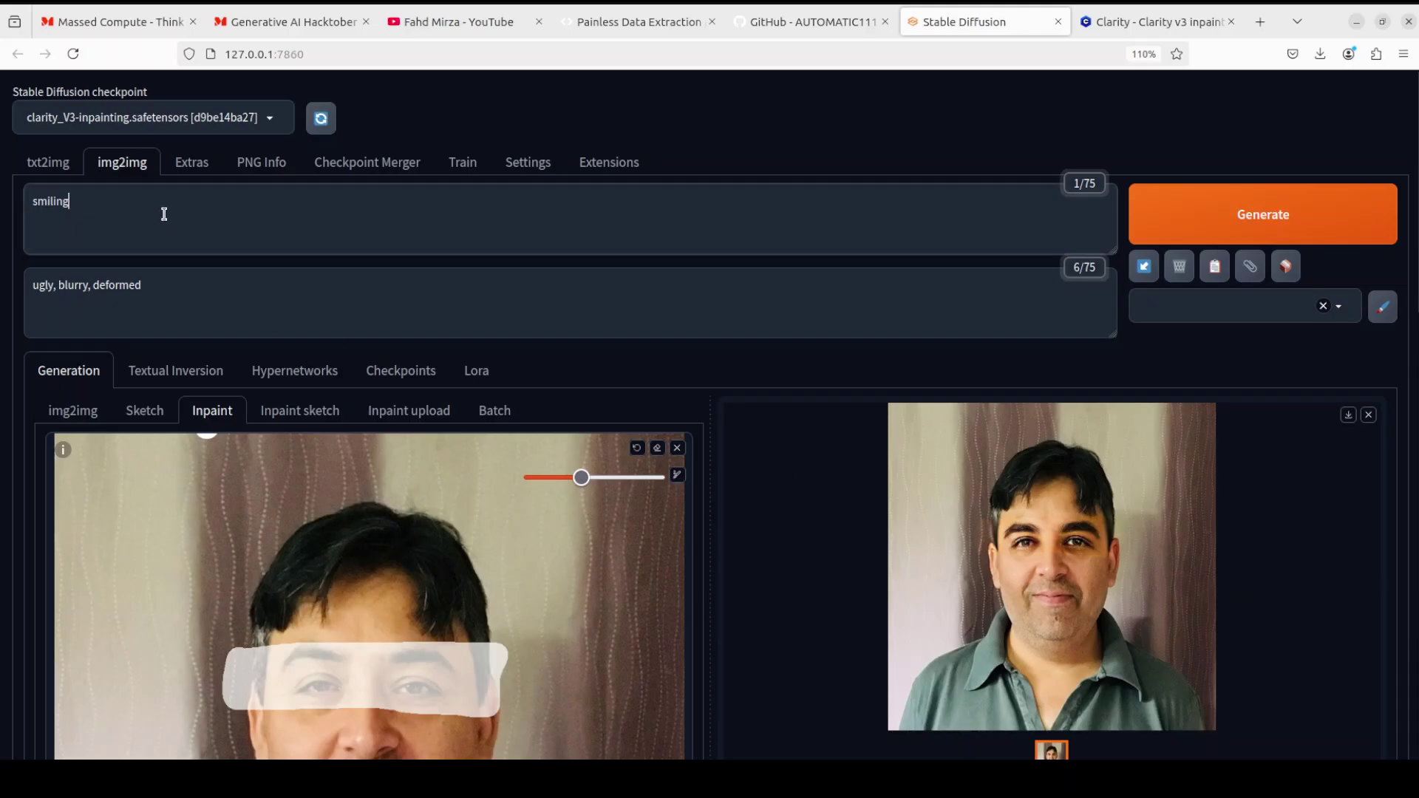
pyautogui.write(', sunglasses')
pyautogui.click(1258, 223)
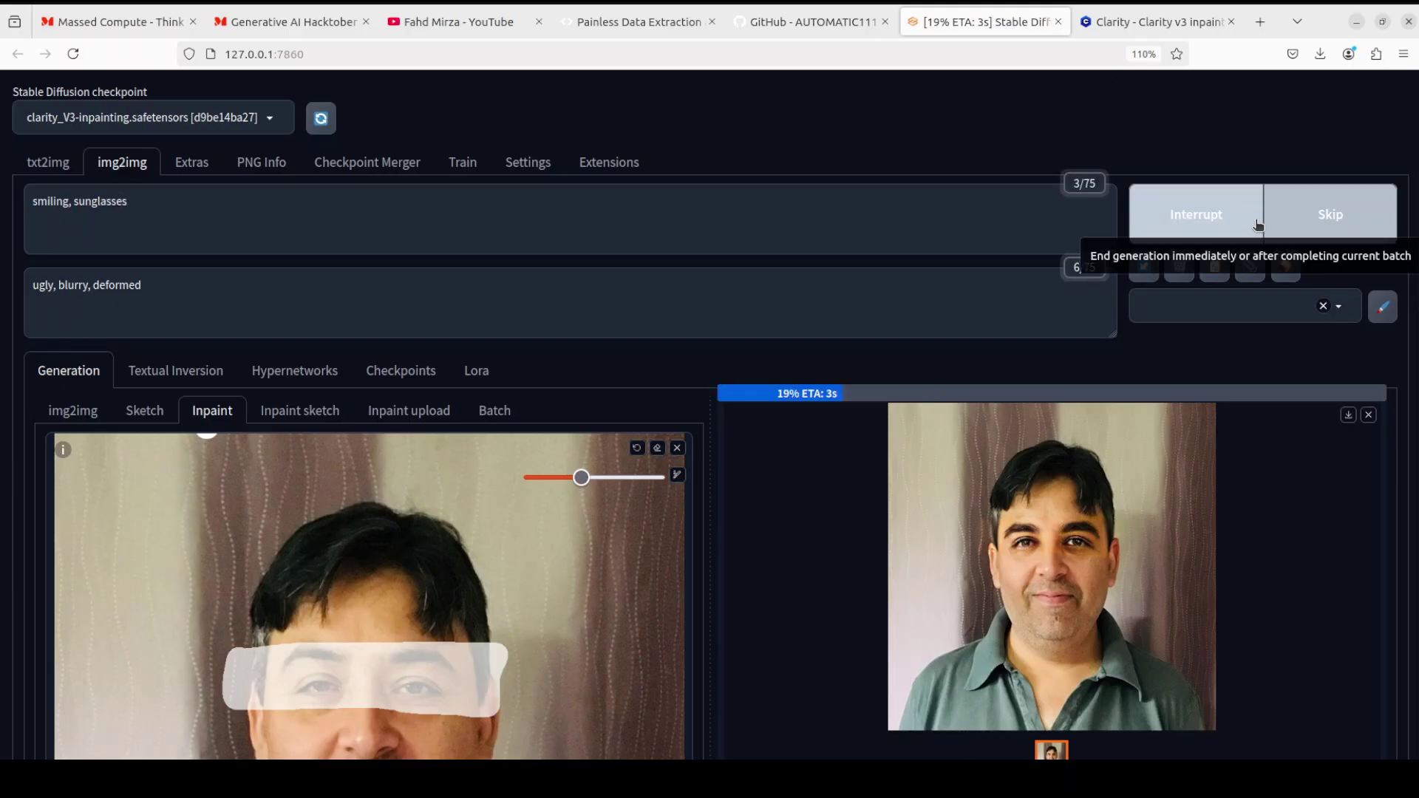
# Step: Replace 'sunglasses' with 'pirate patch' in the prompt and generate again
pyautogui.click(152, 194)
pyautogui.press('BackSpace')
pyautogui.press('BackSpace')
pyautogui.press('BackSpace')
pyautogui.press('BackSpace')
pyautogui.press('BackSpace')
pyautogui.press('BackSpace')
pyautogui.press('BackSpace')
pyautogui.press('BackSpace')
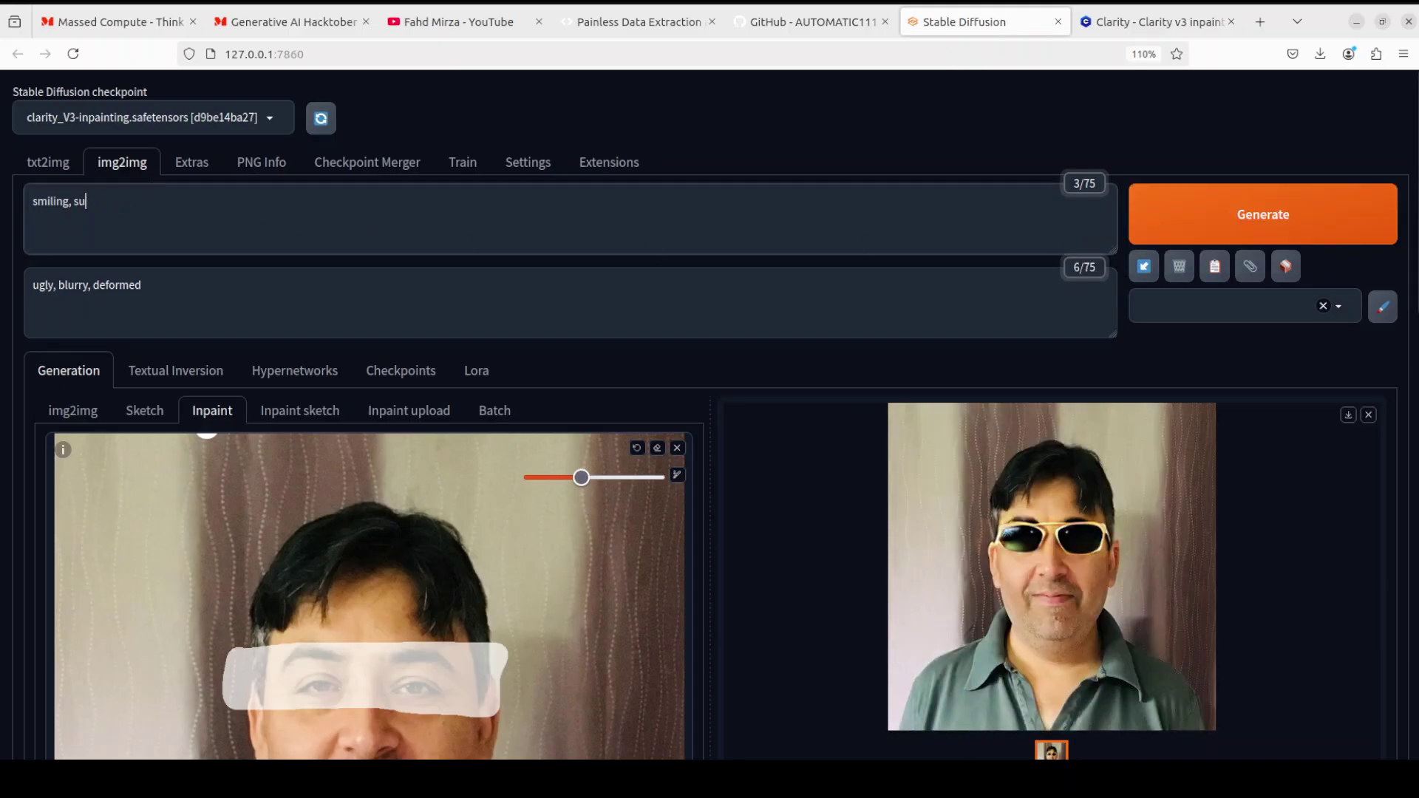
pyautogui.write('pirate patch')
pyautogui.click(1205, 222)
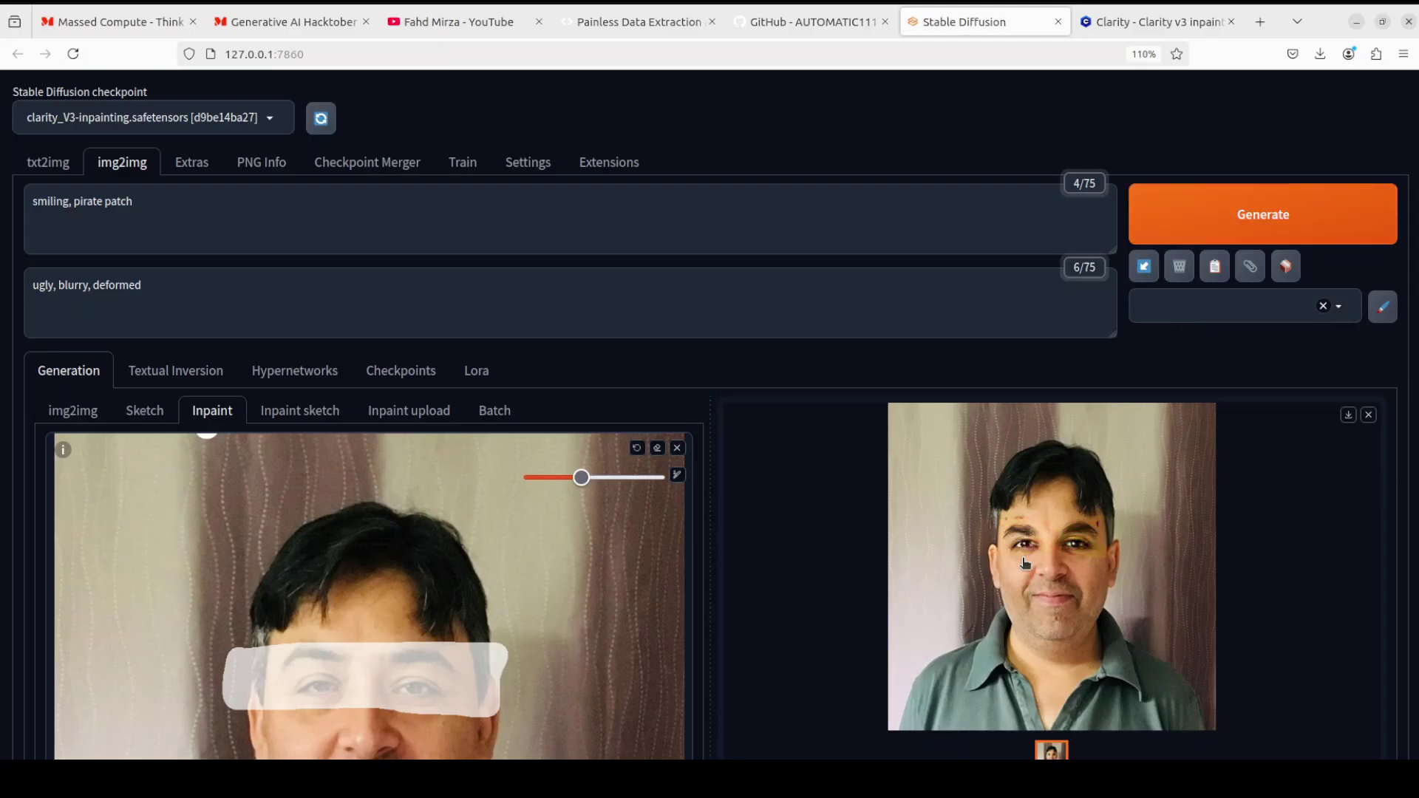
# Step: Clear the two-eye mask, mask only the left eye, and trim the prompt to 'pirate patch'
pyautogui.click(62, 201)
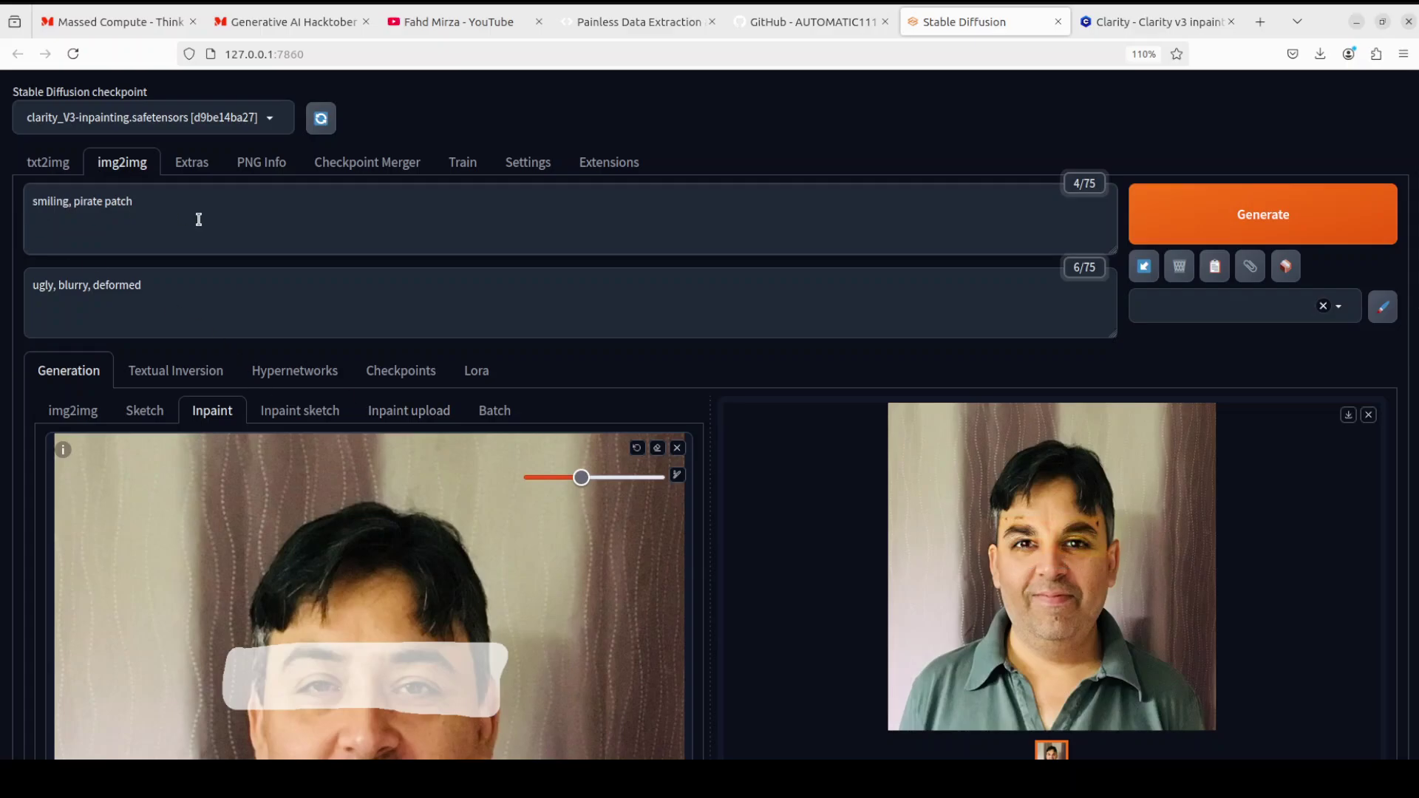
pyautogui.press('Home')
pyautogui.scroll(-1, 1244, 542)
pyautogui.scroll(-3, 1244, 542)
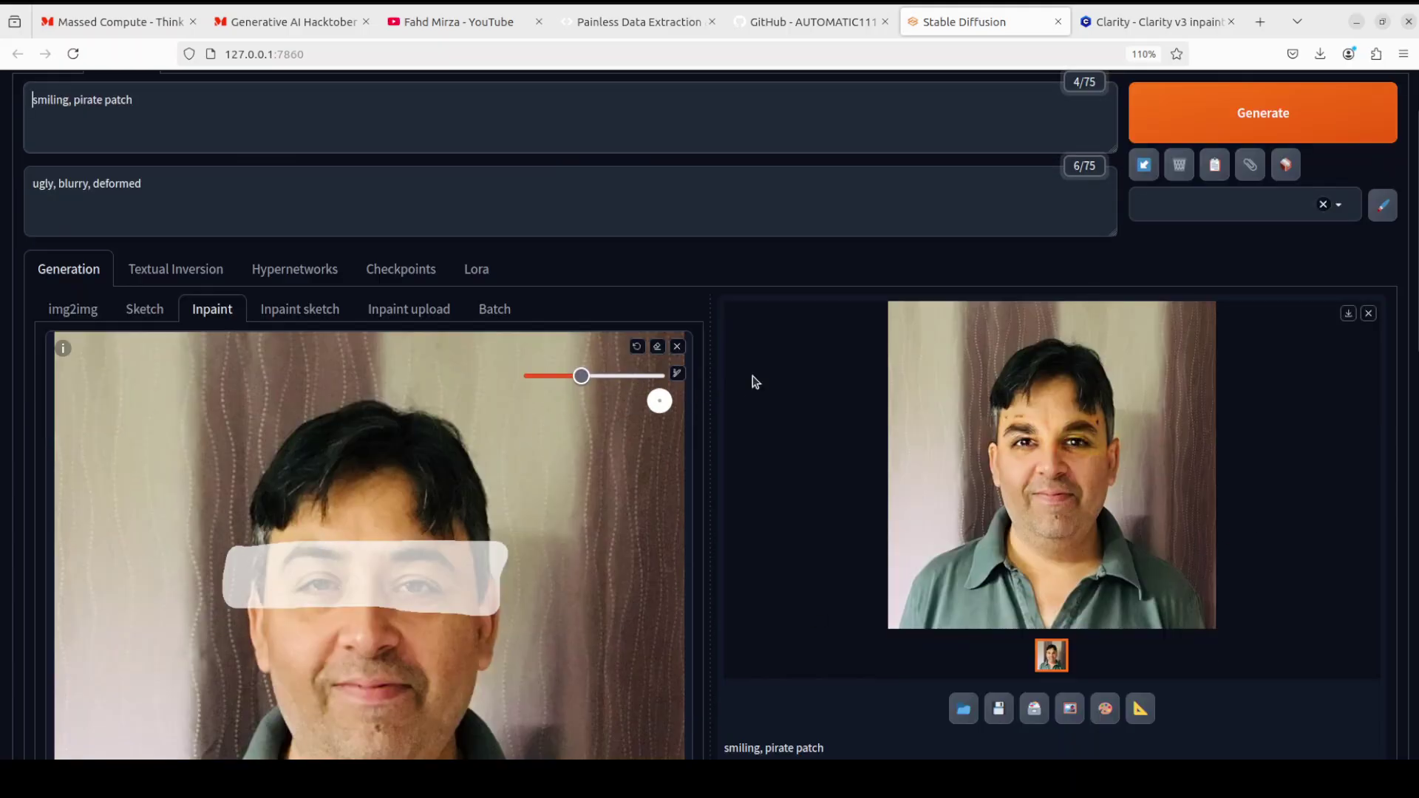
pyautogui.click(659, 349)
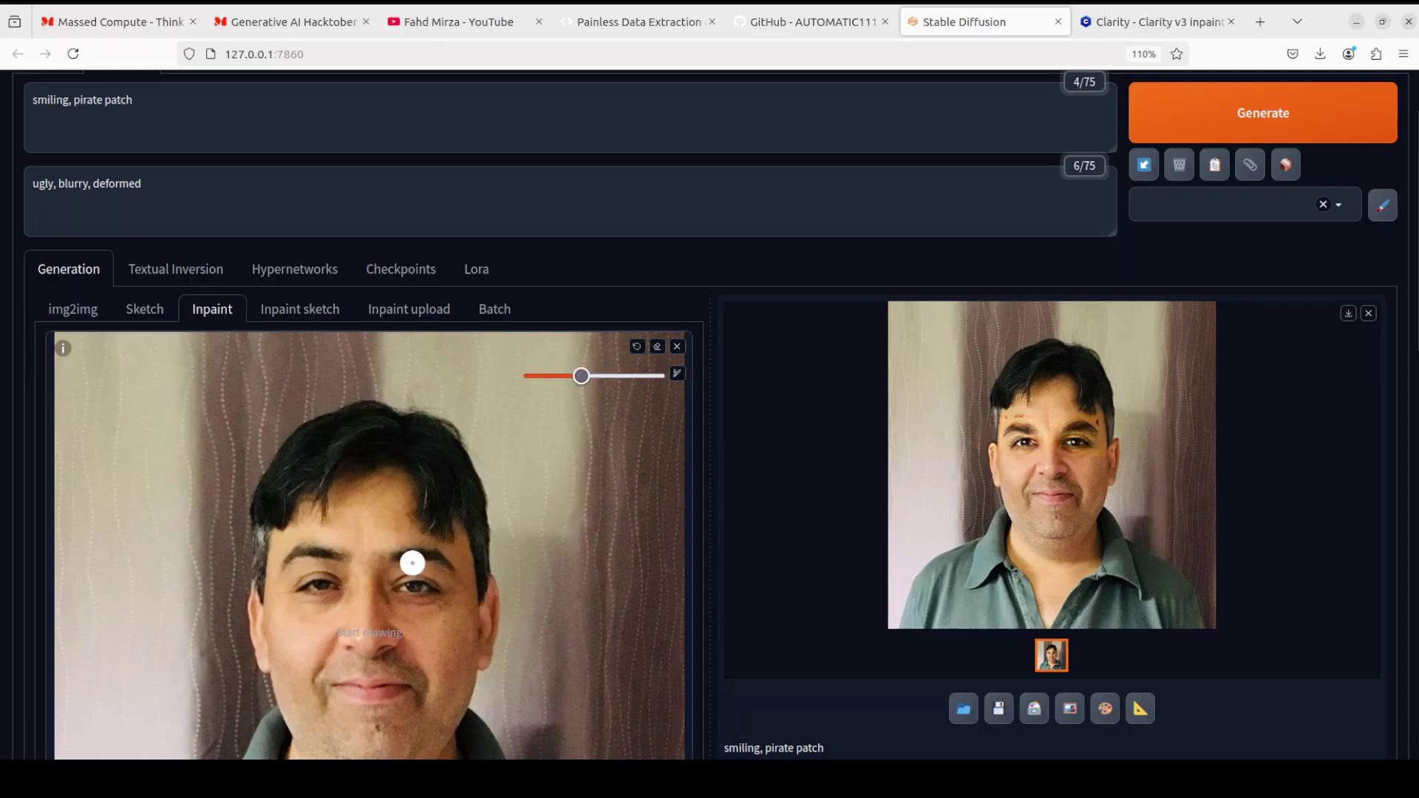
pyautogui.moveTo(411, 564)
pyautogui.mouseDown()
pyautogui.moveTo(437, 597)
pyautogui.moveTo(459, 584)
pyautogui.moveTo(440, 562)
pyautogui.moveTo(384, 562)
pyautogui.moveTo(444, 572)
pyautogui.mouseUp()
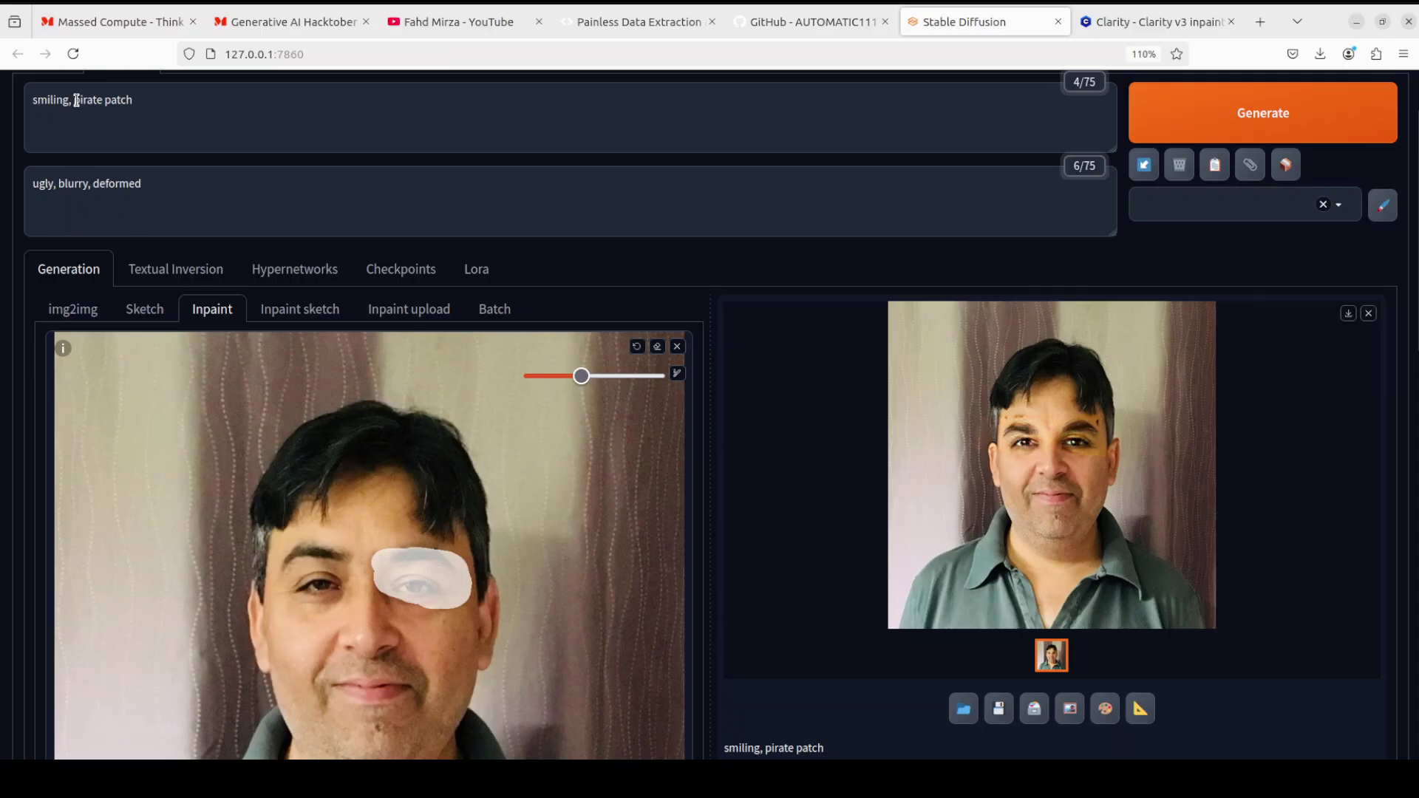
pyautogui.click(75, 100)
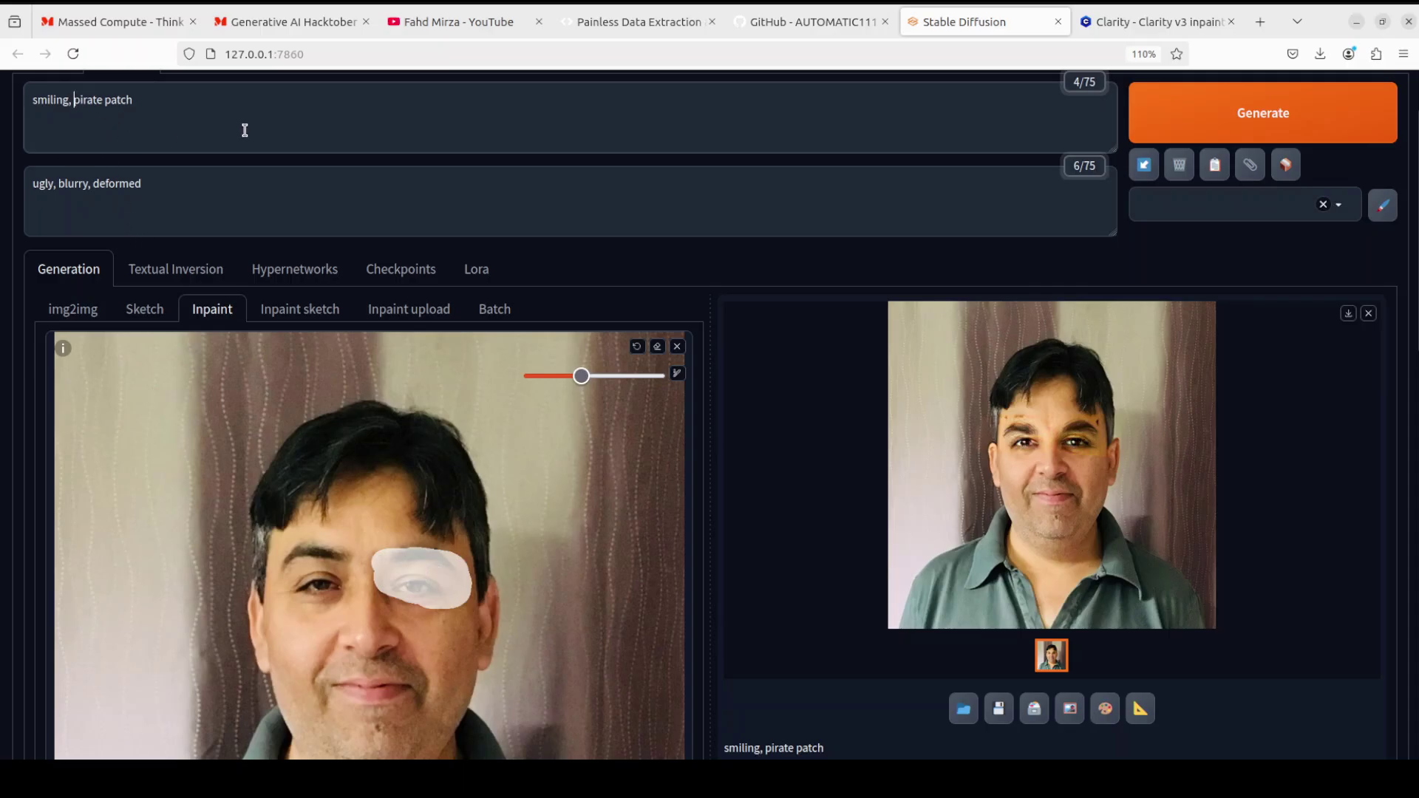
pyautogui.press('Delete')
pyautogui.press('Delete')
pyautogui.press('Delete')
pyautogui.press('Delete')
pyautogui.press('Delete')
pyautogui.press('Delete')
pyautogui.press('Delete')
pyautogui.press('Delete')
pyautogui.press('Delete')
pyautogui.press('Delete')
# Step: Generate the 'pirate patch' inpainting over the single masked eye
pyautogui.click(1268, 122)
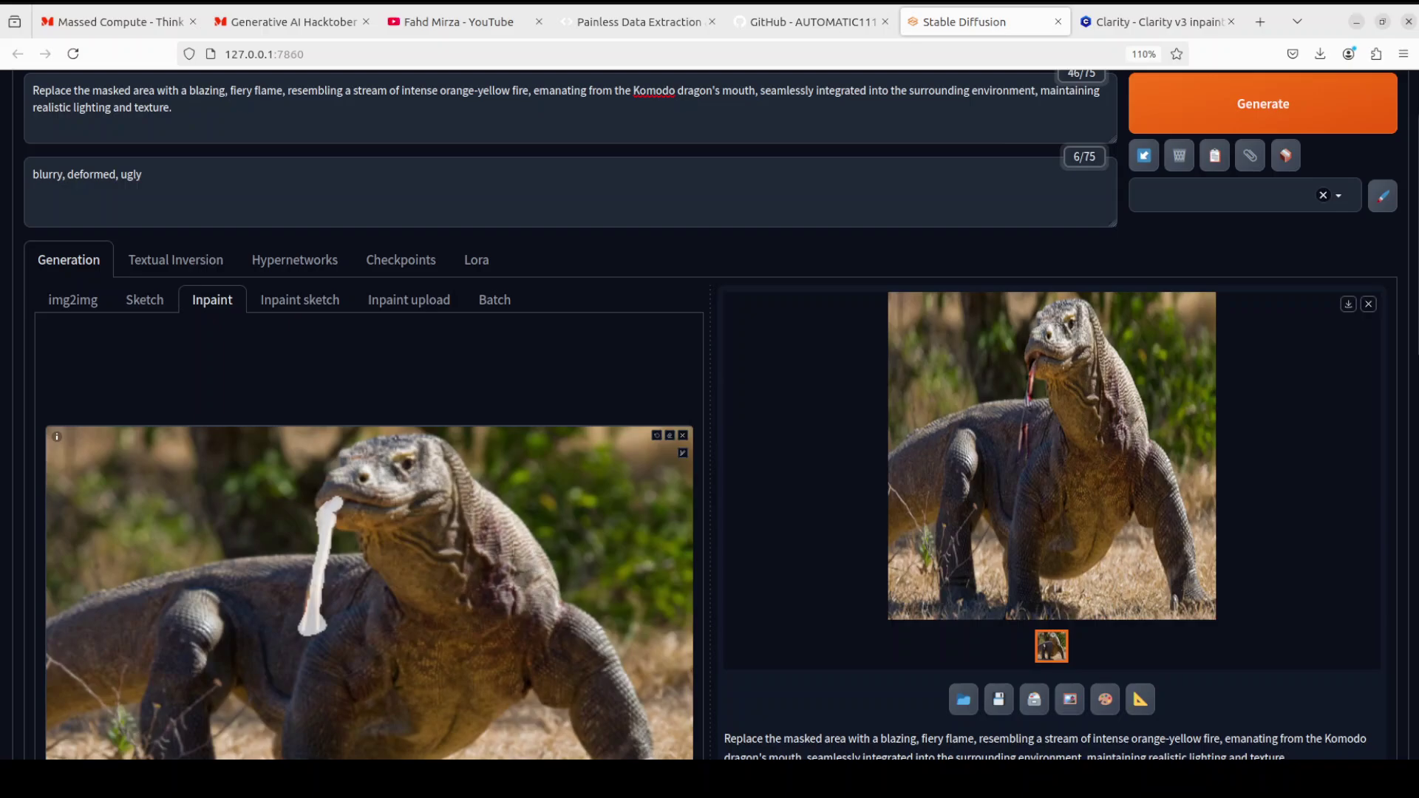
# Step: Show the AgentQL landing page tab, then the YouTube automatic1111 search results tab
pyautogui.click(622, 29)
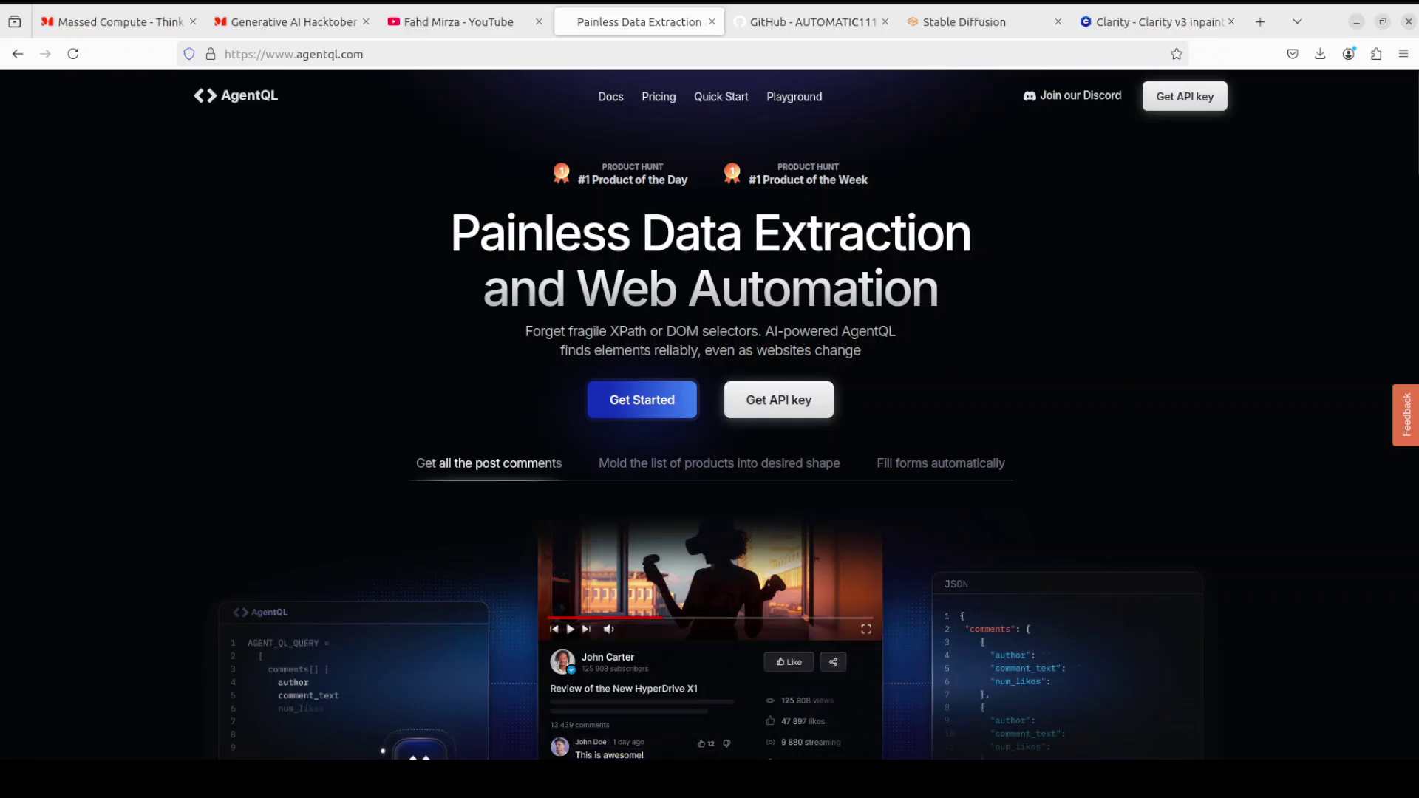
pyautogui.click(448, 30)
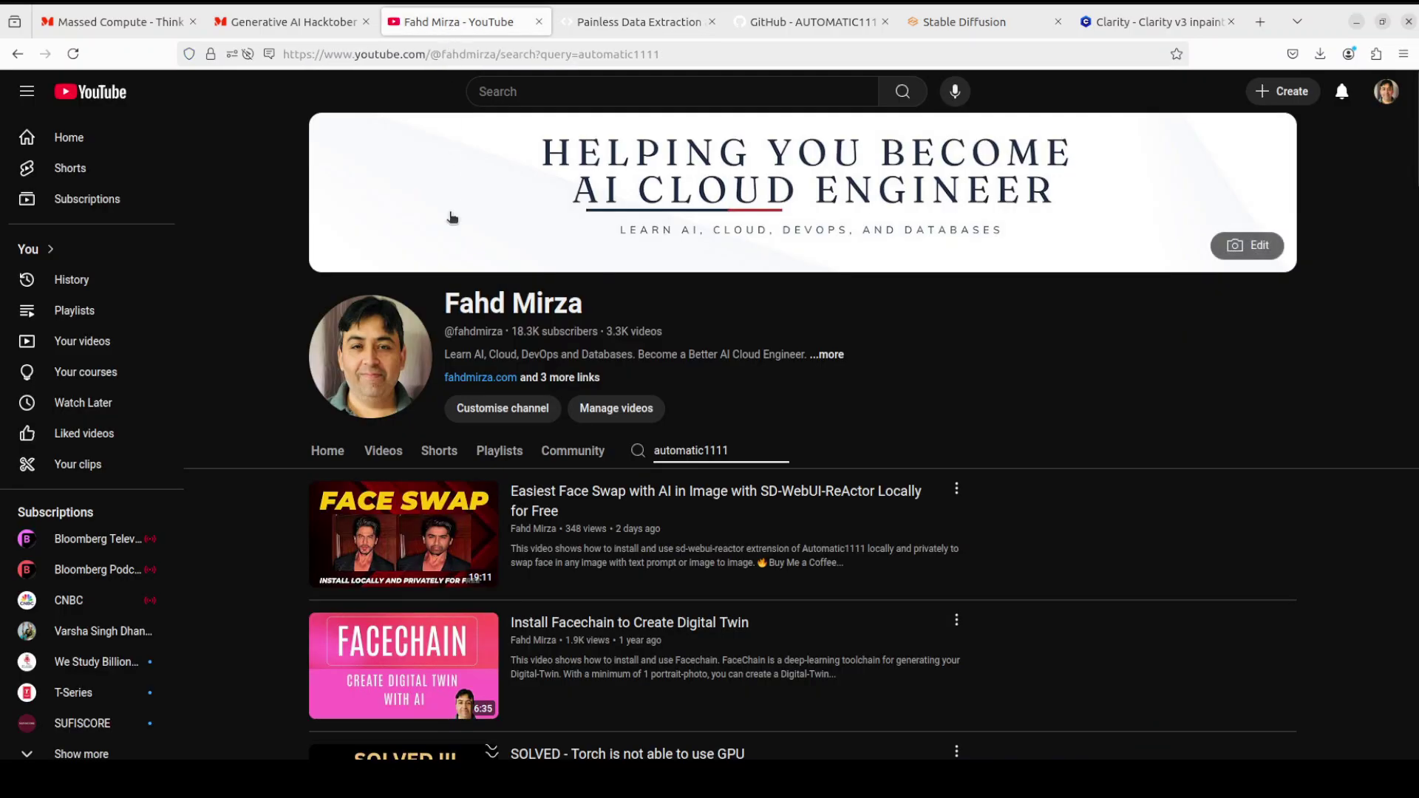